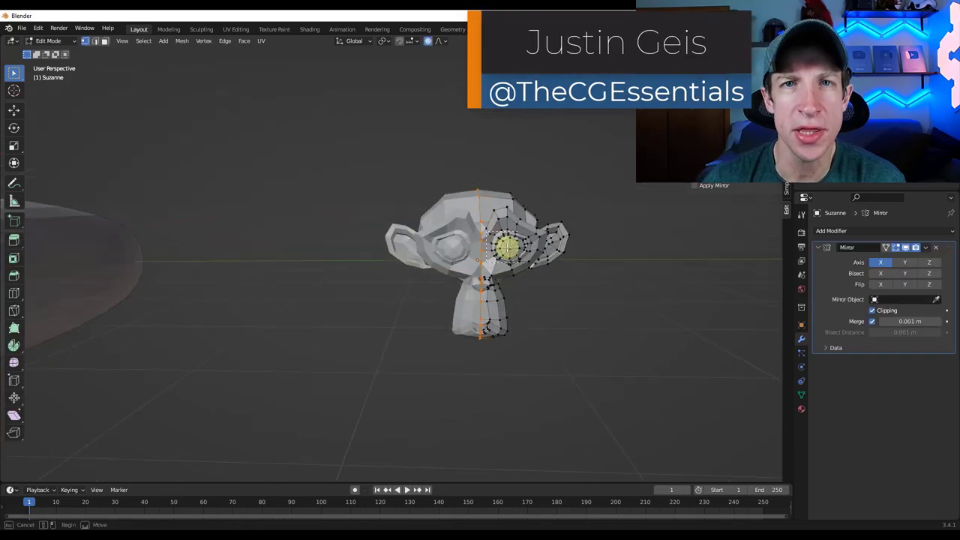
Select all of Suzanne's ear with linked selection and a wireframe box select.
key(l)
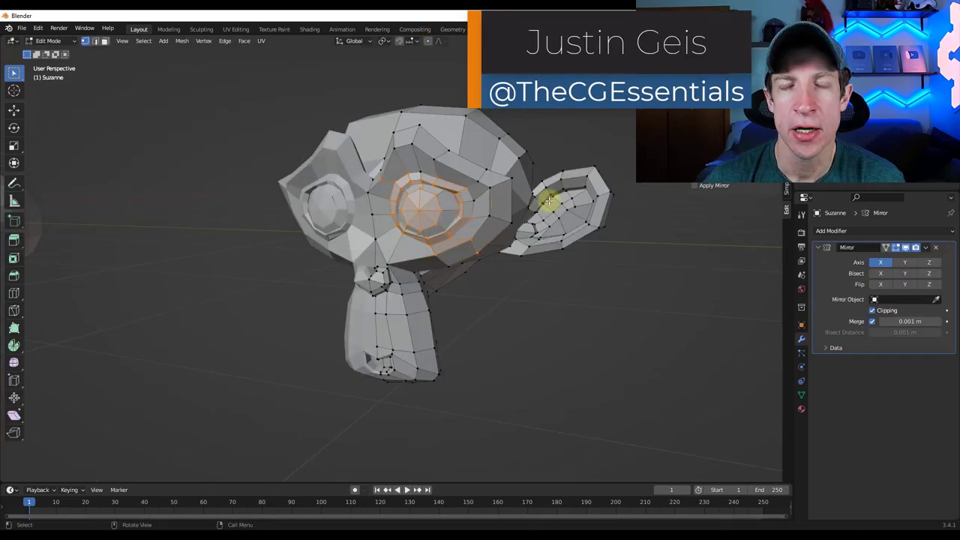
key(l)
middle_drag(633, 208, 529, 203)
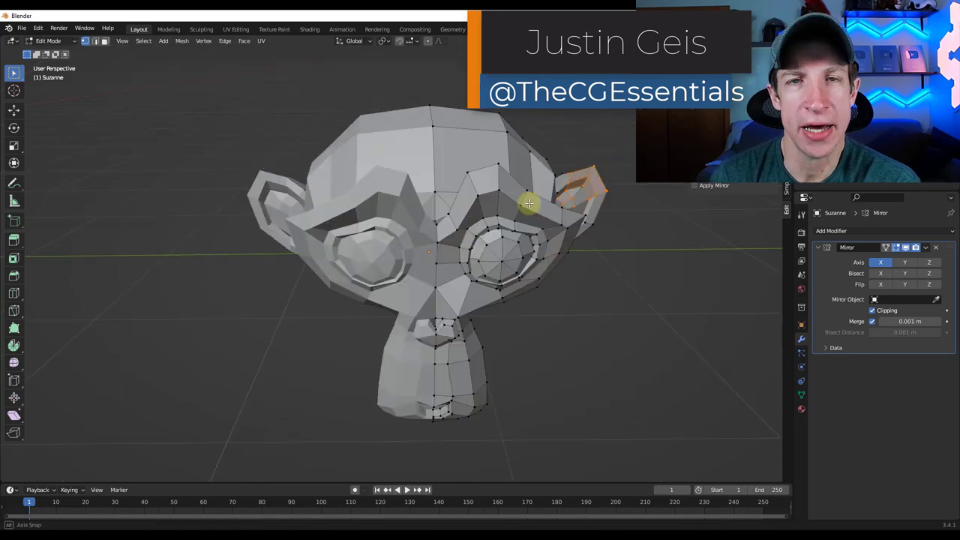
key(z)
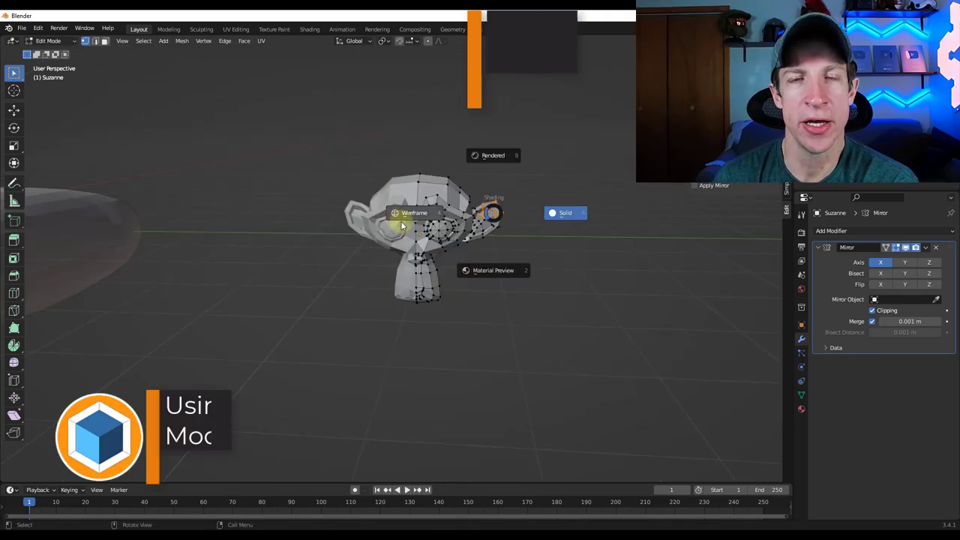
click(396, 214)
scroll(488, 208, up, 4)
drag(425, 165, 529, 340)
Move the ear further out from the head and scale it up.
key(g)
click(666, 289)
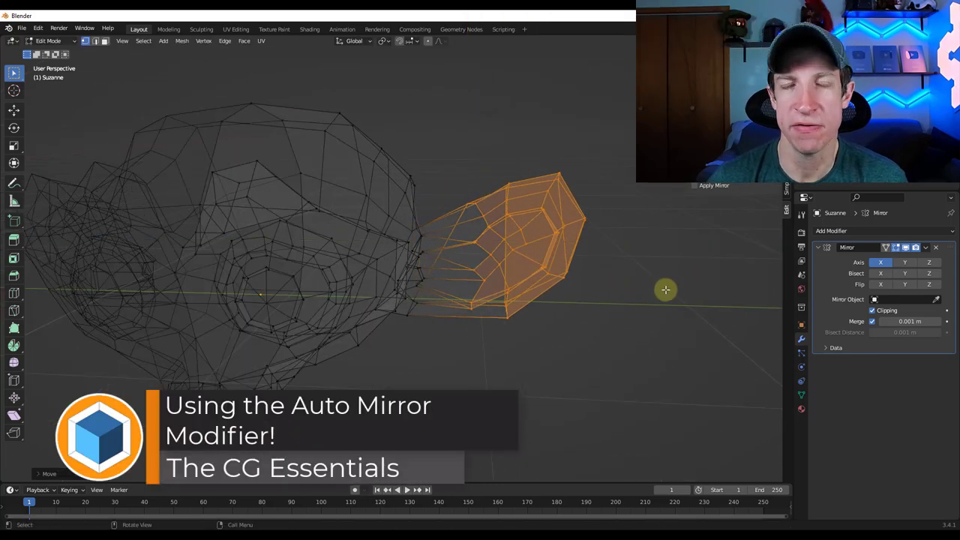
key(s)
click(593, 283)
middle_drag(593, 282, 625, 254)
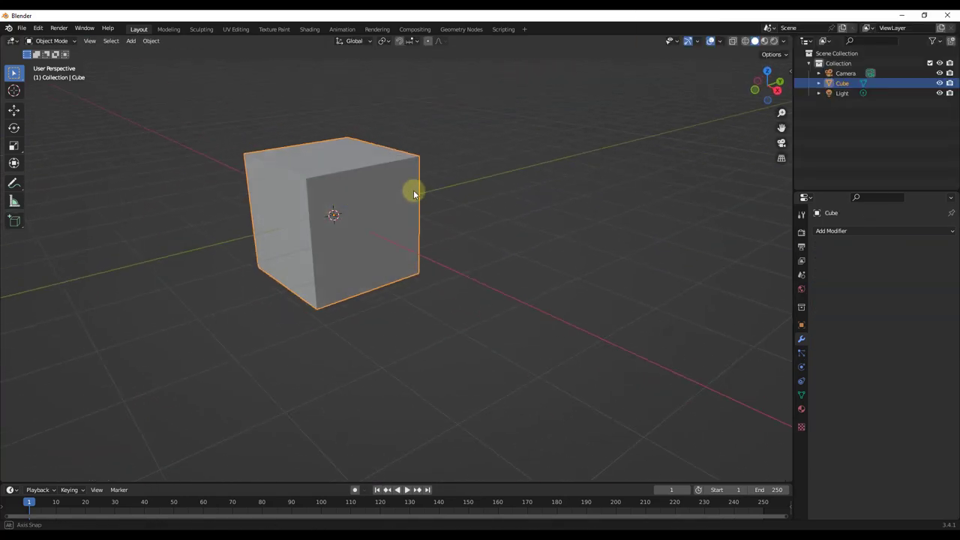
Orbit and zoom the view around the default cube.
middle_drag(413, 195, 384, 199)
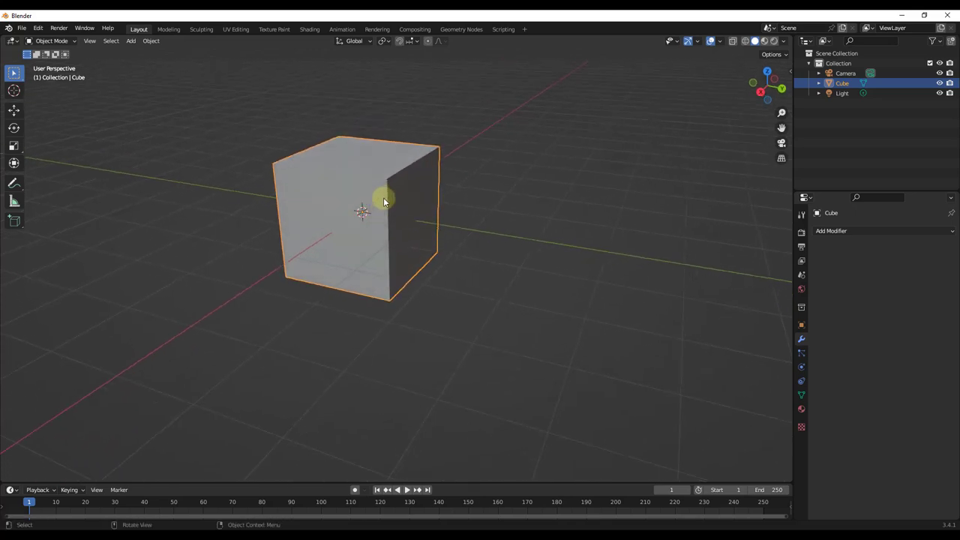
scroll(373, 189, up, 3)
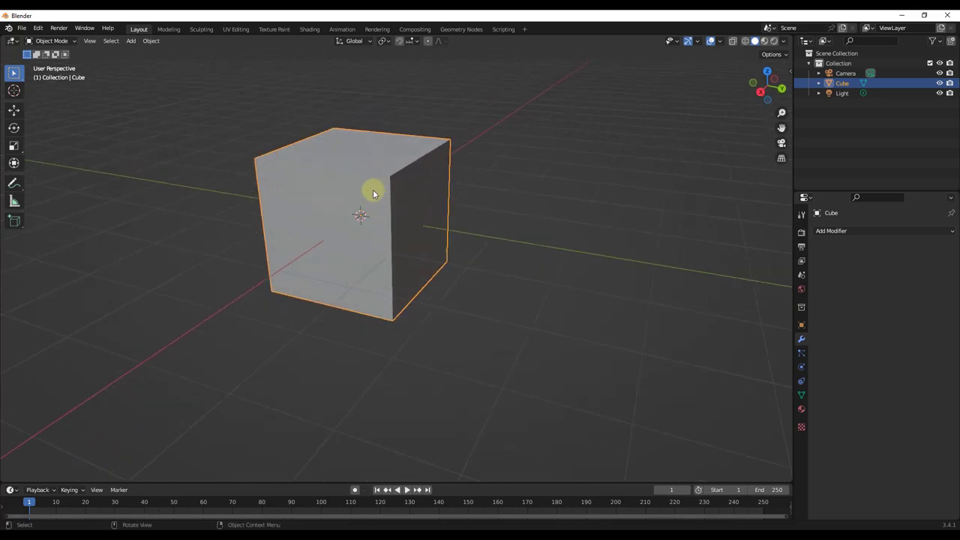
scroll(375, 191, up, 2)
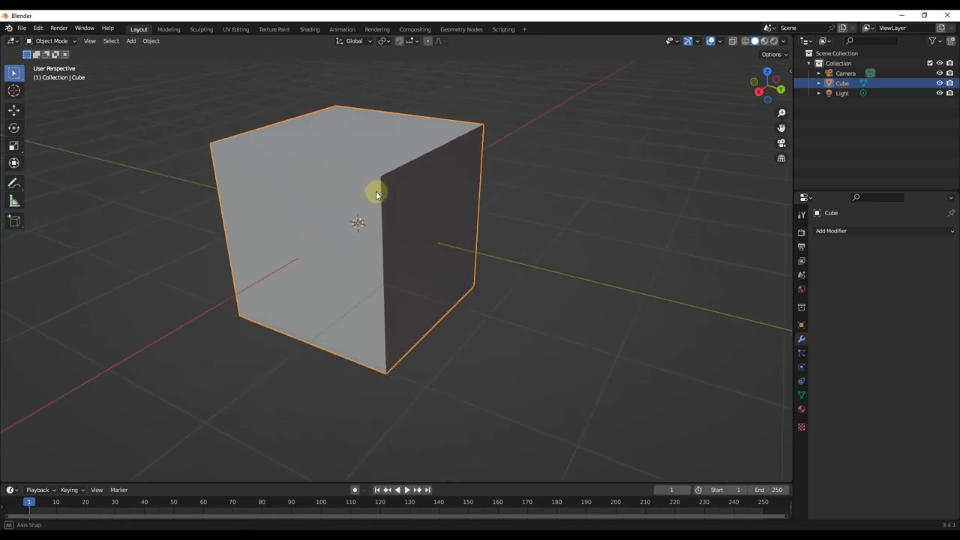
middle_drag(375, 191, 472, 195)
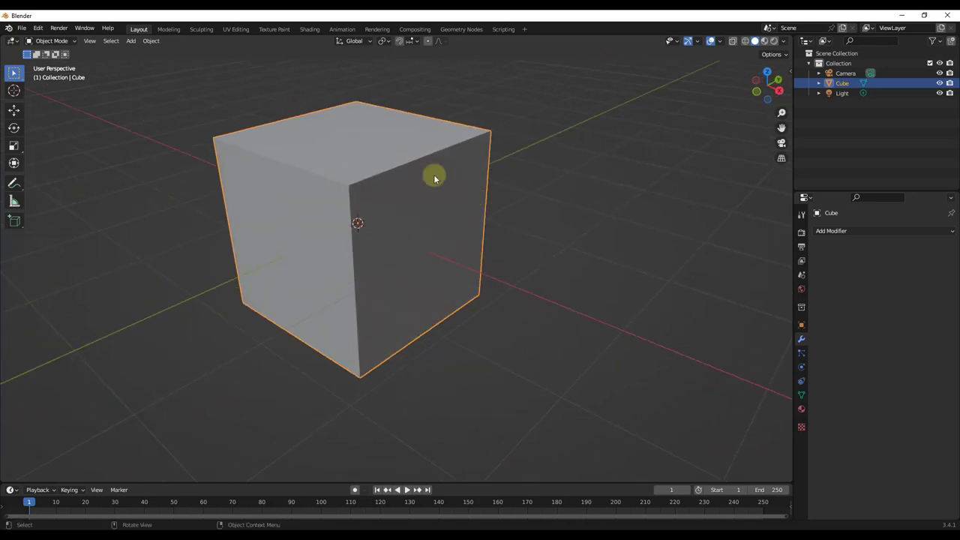
mouse_move(395, 224)
middle_down()
mouse_move(442, 262)
mouse_move(381, 215)
middle_up()
Add a Mirror modifier to the cube and shift the cube along X.
click(832, 234)
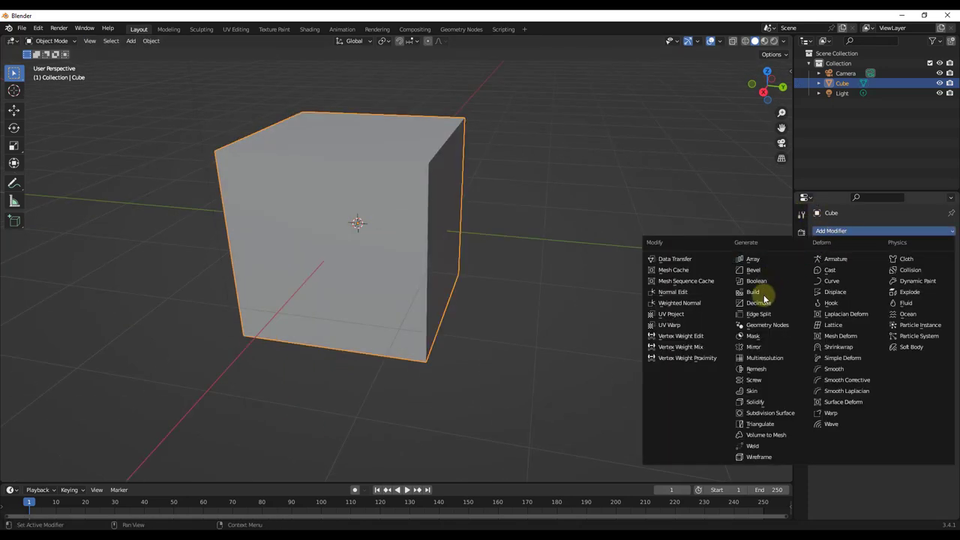
click(758, 347)
middle_drag(572, 234, 457, 240)
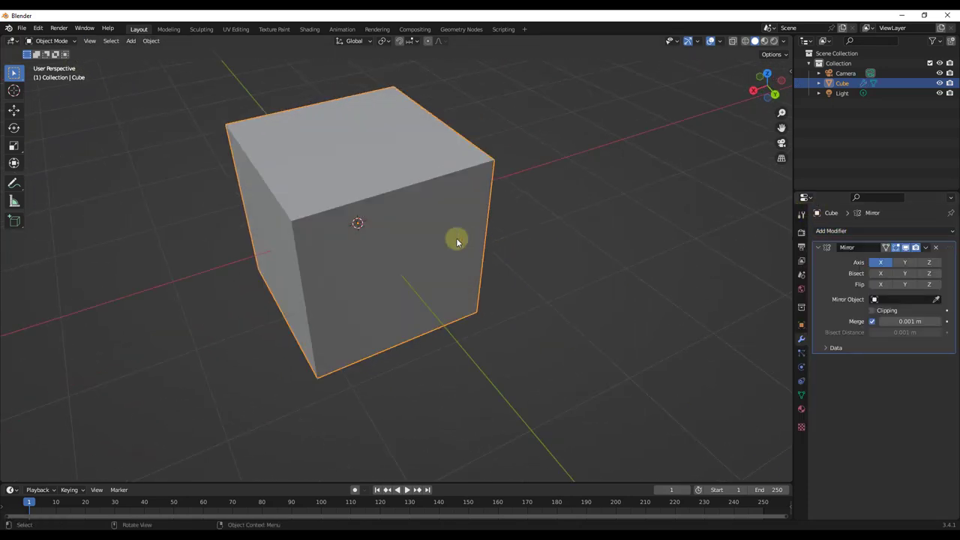
key(g)
key(x)
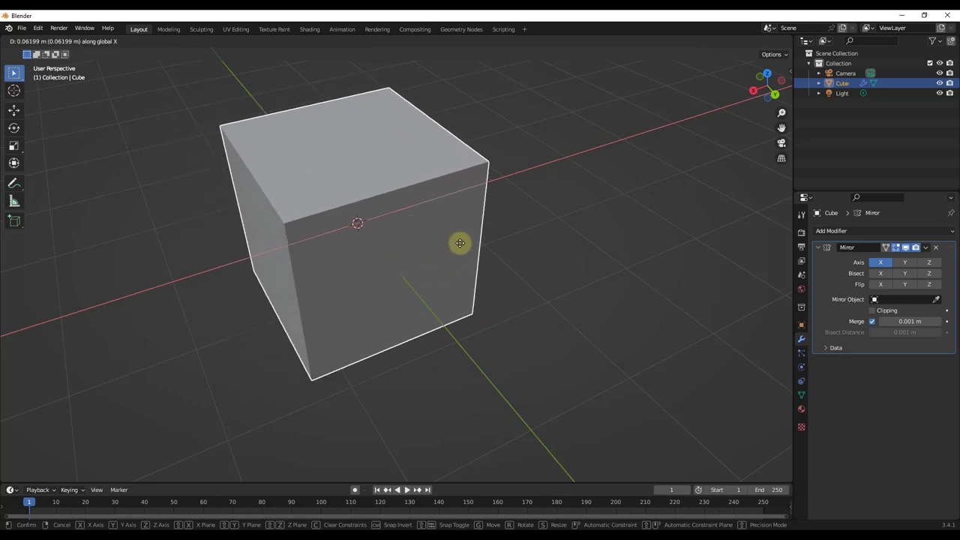
click(460, 243)
In Edit Mode, cut a centred edge loop down the middle of the cube.
key(Tab)
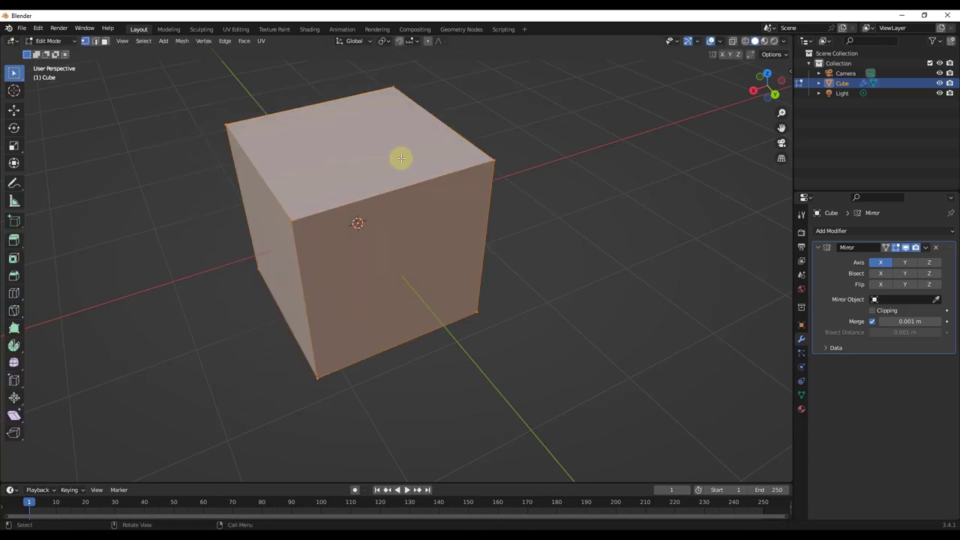
key(g)
key(x)
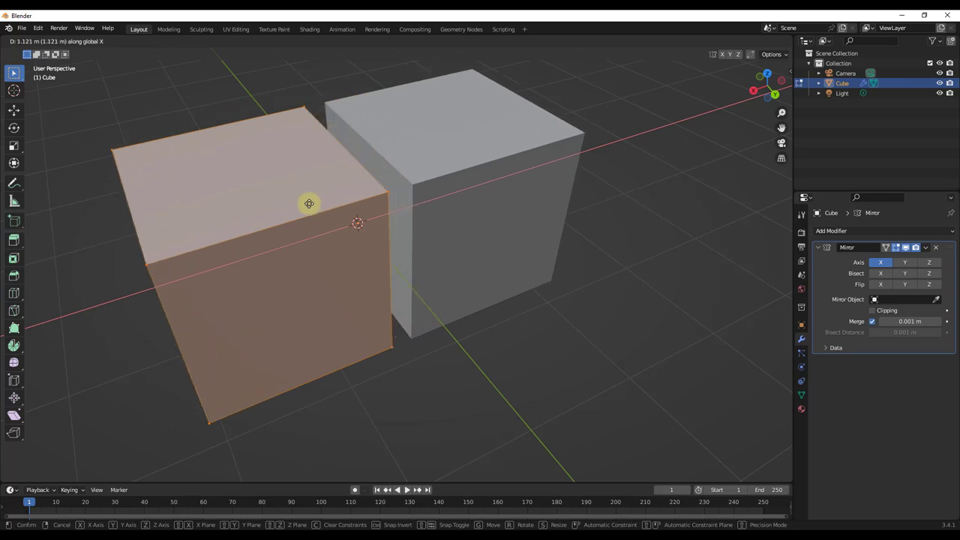
right_click(322, 206)
middle_drag(322, 206, 338, 180)
key(ctrl+r)
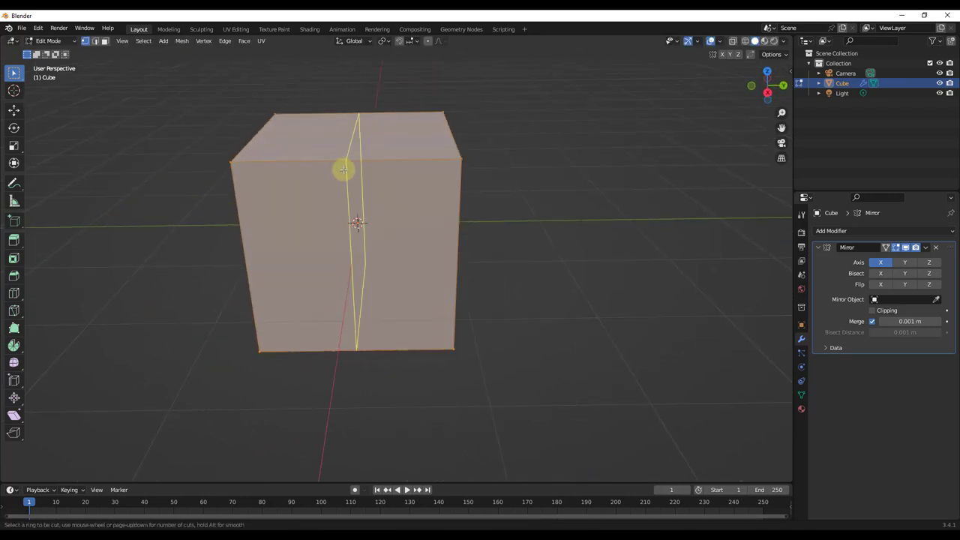
click(343, 169)
right_click(343, 165)
Box-select the right half's vertices in wireframe and delete them.
key(z)
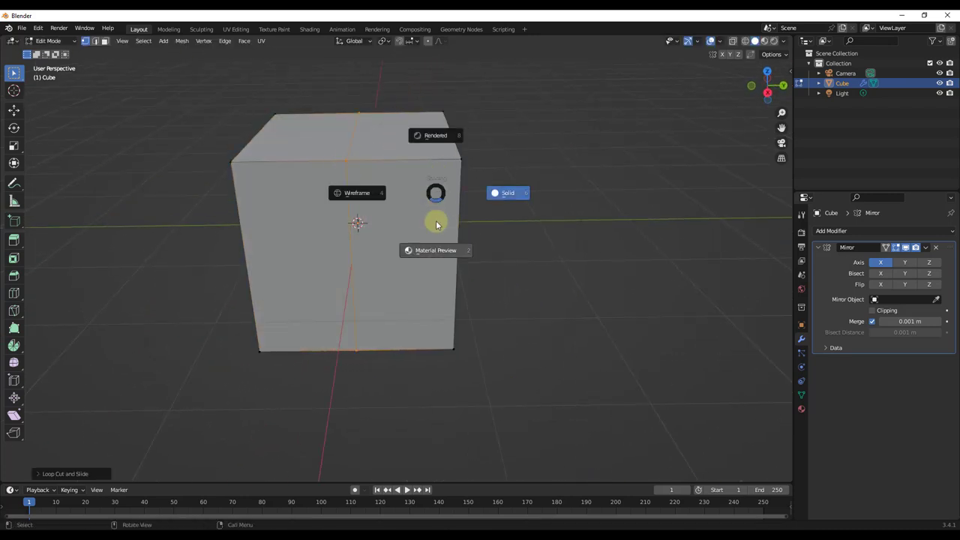
click(353, 193)
drag(418, 103, 514, 403)
key(x)
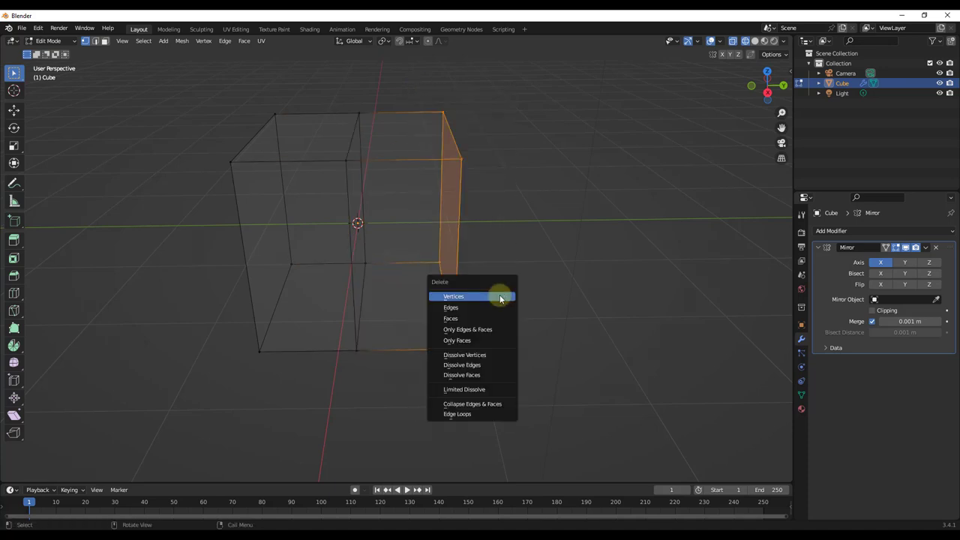
click(476, 299)
Set the Mirror modifier axis to Y and switch to Material Preview shading.
middle_drag(463, 259, 409, 197)
key(Tab)
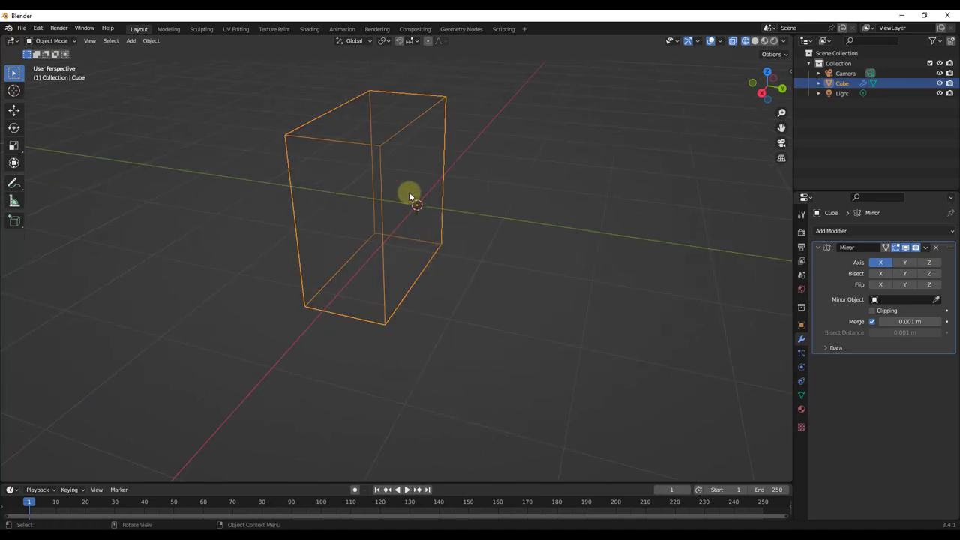
click(904, 263)
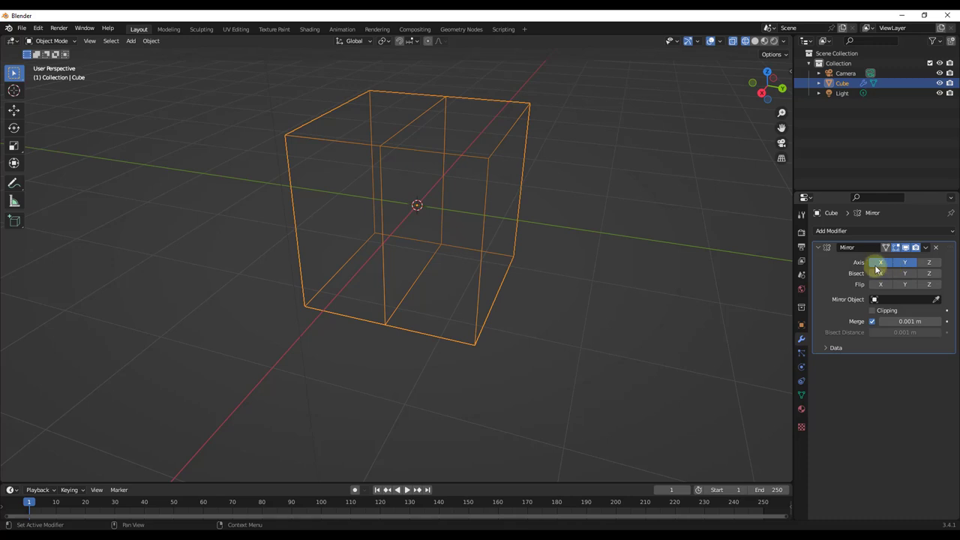
middle_drag(411, 185, 416, 156)
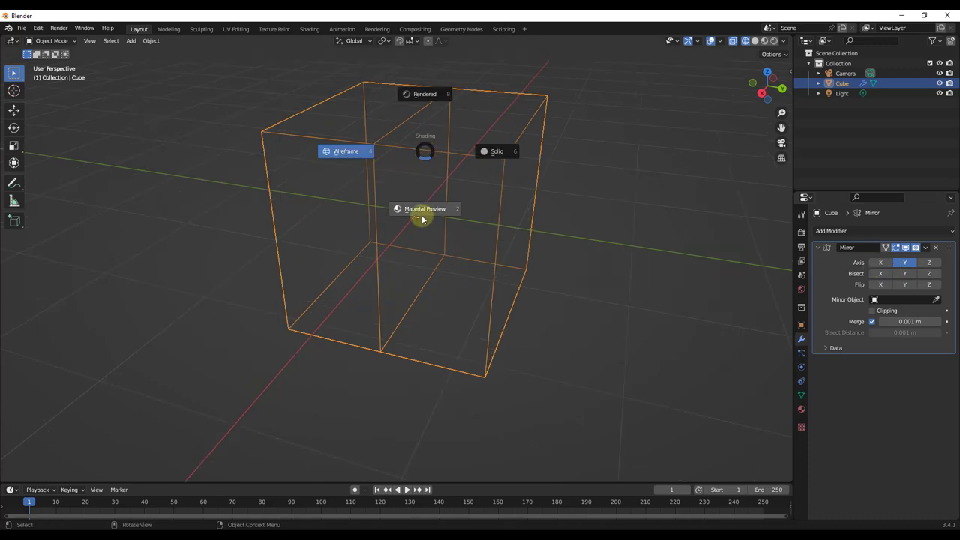
click(423, 212)
mouse_move(452, 236)
middle_down()
mouse_move(497, 236)
mouse_move(507, 253)
mouse_move(513, 242)
middle_up()
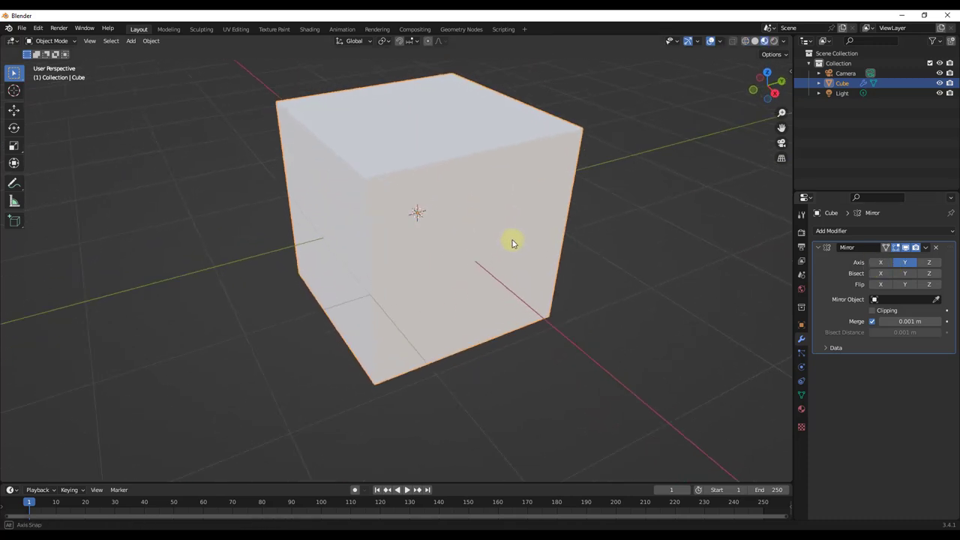
Raise a top vertex along Z so both cube halves reshape symmetrically.
key(Tab)
middle_drag(409, 216, 376, 188)
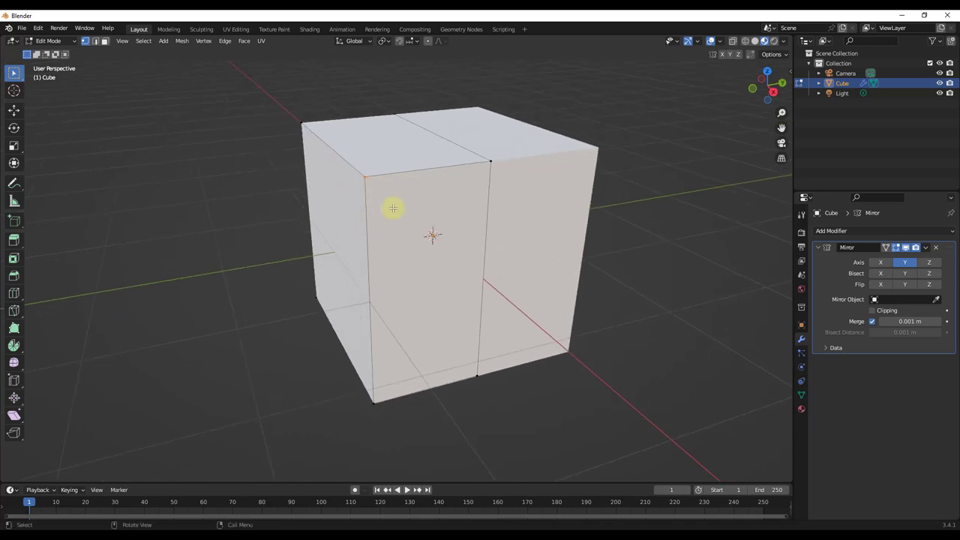
key(g)
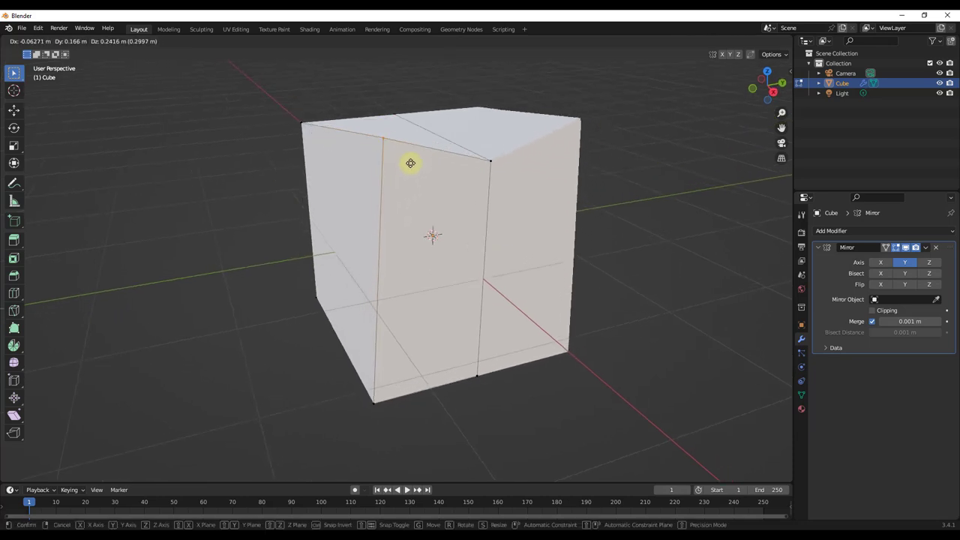
key(z)
click(418, 160)
middle_drag(418, 160, 609, 220)
key(Tab)
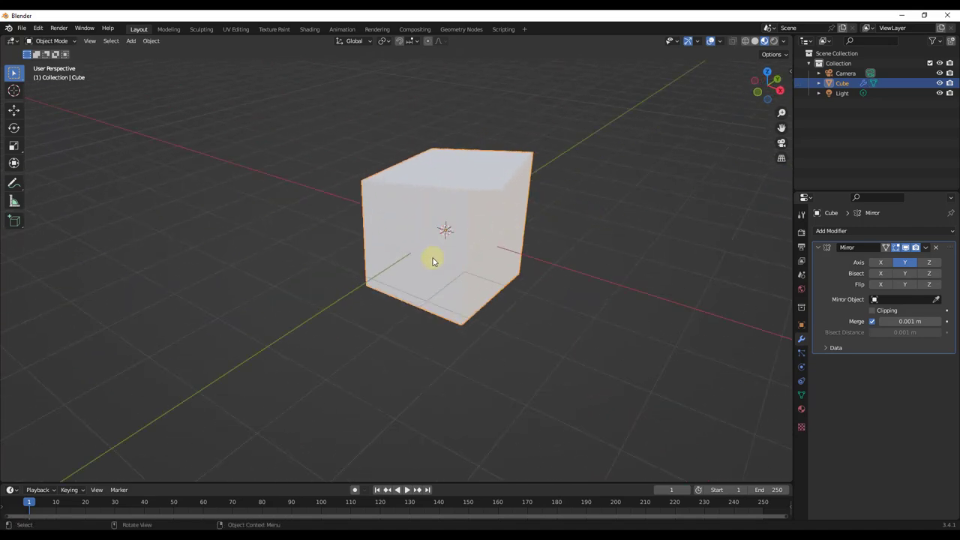
Delete the old cube and add a new cube to the scene.
key(Delete)
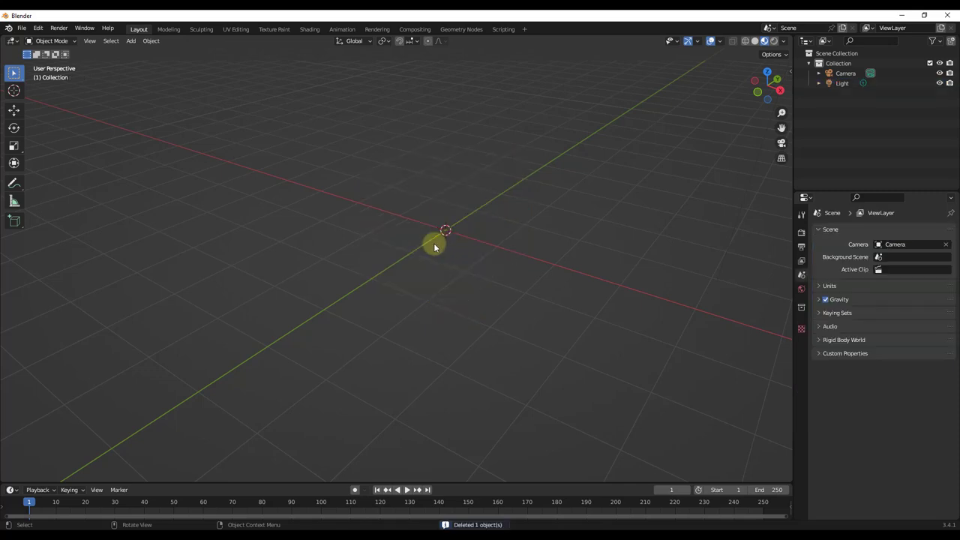
middle_drag(538, 225, 495, 236)
key(shift+a)
mouse_move(406, 236)
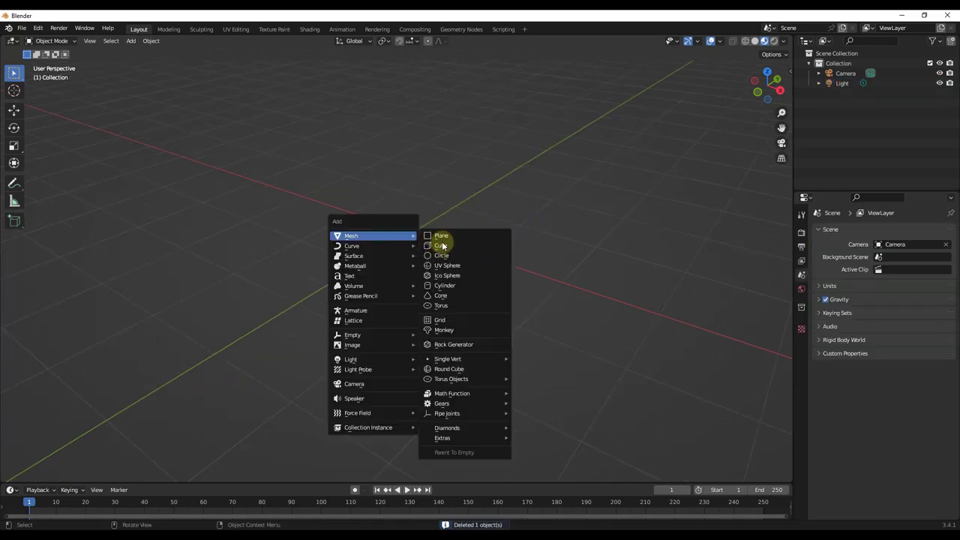
click(441, 245)
Search 'auto' in Preferences add-ons to confirm Mesh: Auto Mirror is enabled.
click(38, 28)
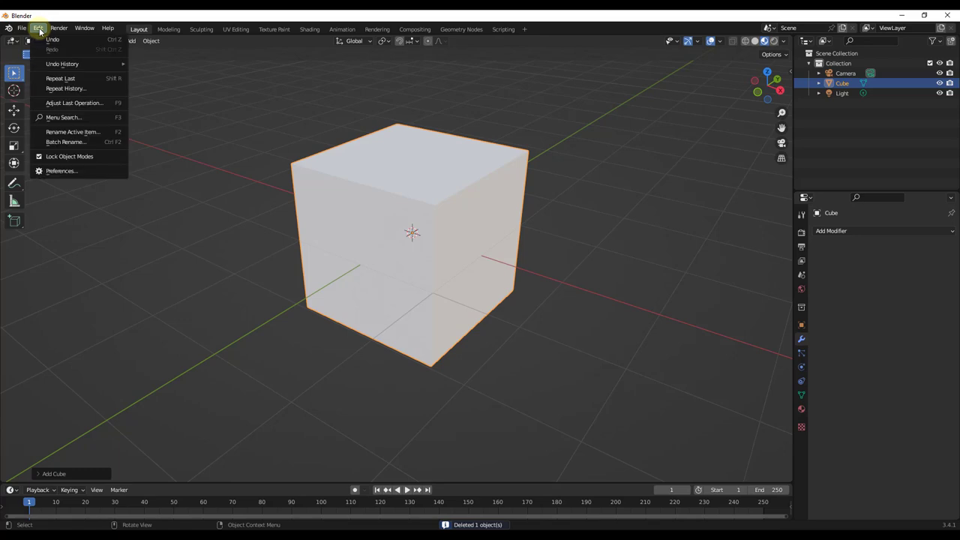
click(65, 171)
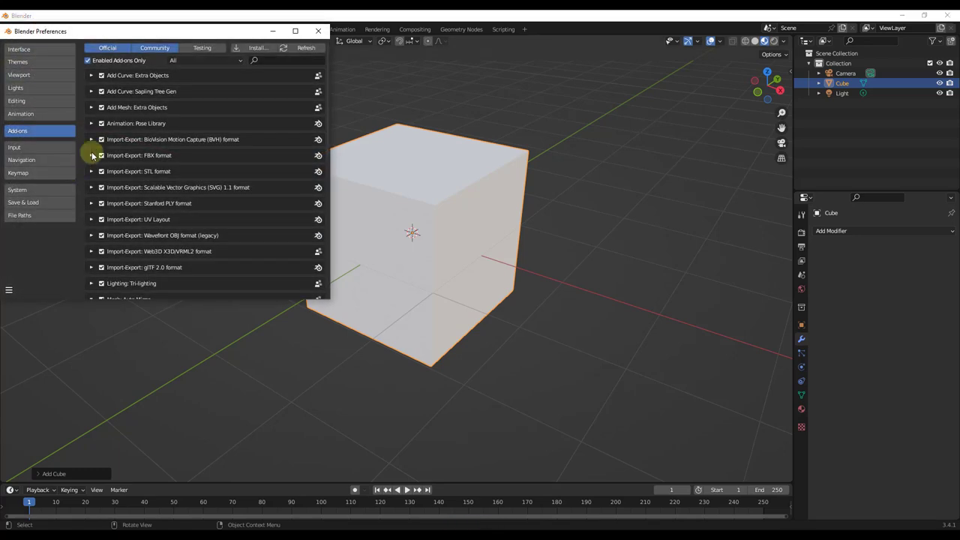
click(290, 56)
text(auto)
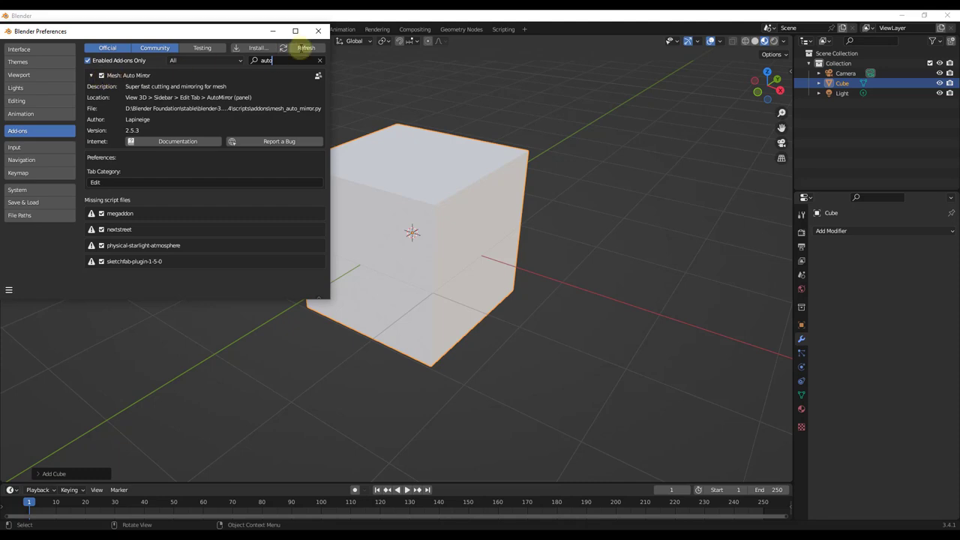
click(324, 33)
Switch the viewport to solid shading and frame the cube.
key(z)
click(510, 247)
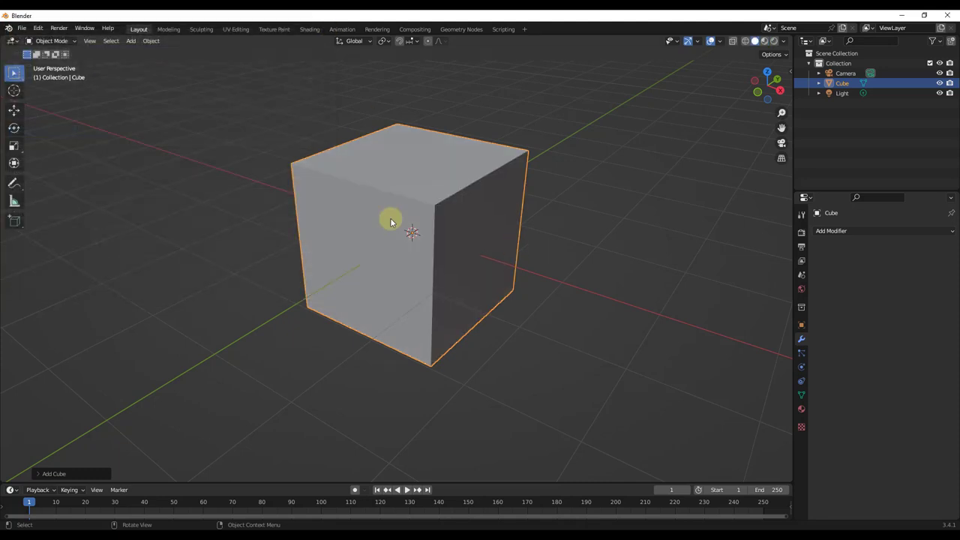
middle_drag(222, 217, 334, 217)
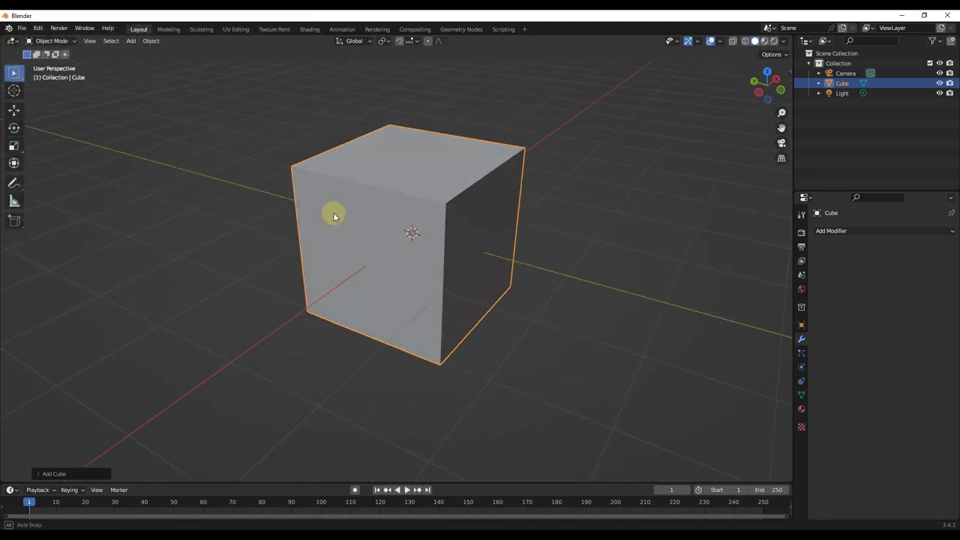
scroll(397, 173, down, 1)
scroll(435, 178, up, 1)
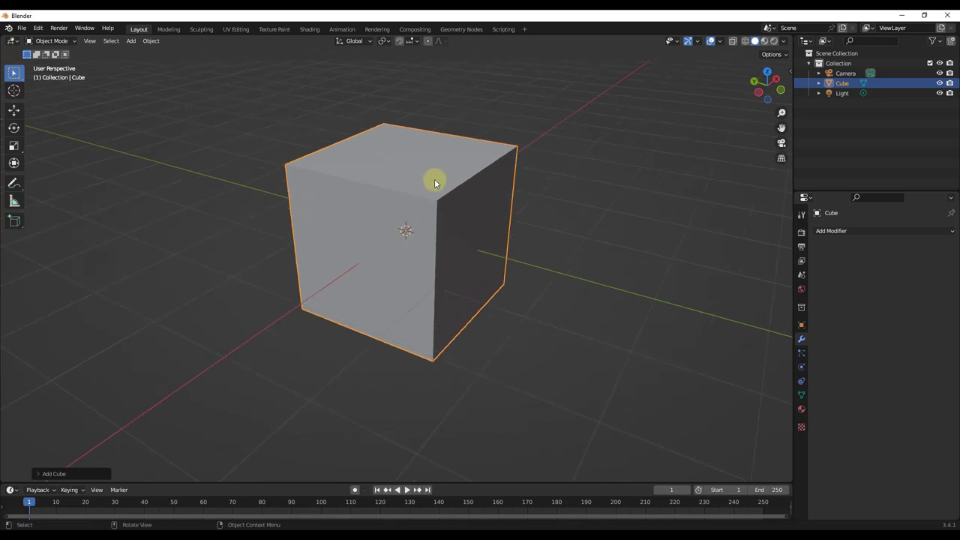
Run AutoMirror along X from the sidebar's Edit tab, adding a clipped Mirror modifier.
key(n)
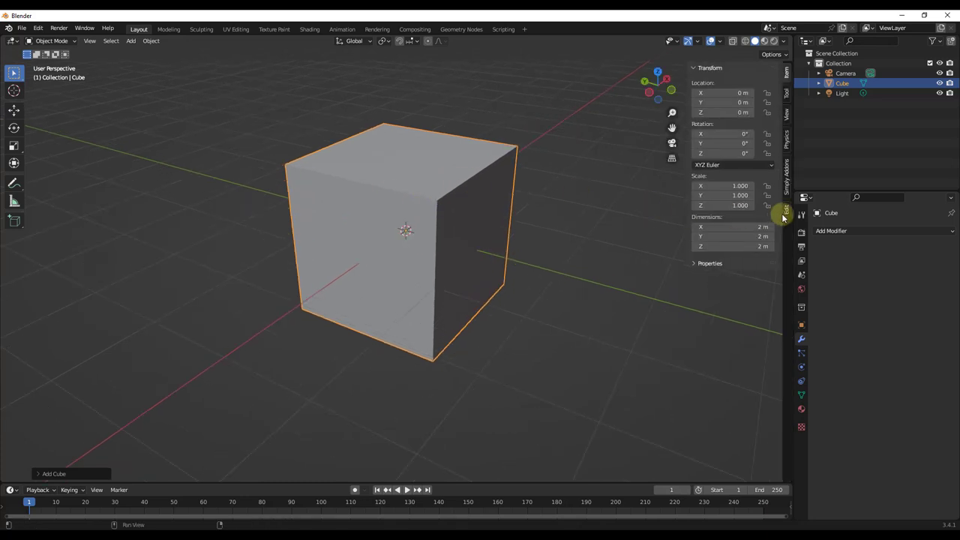
click(787, 213)
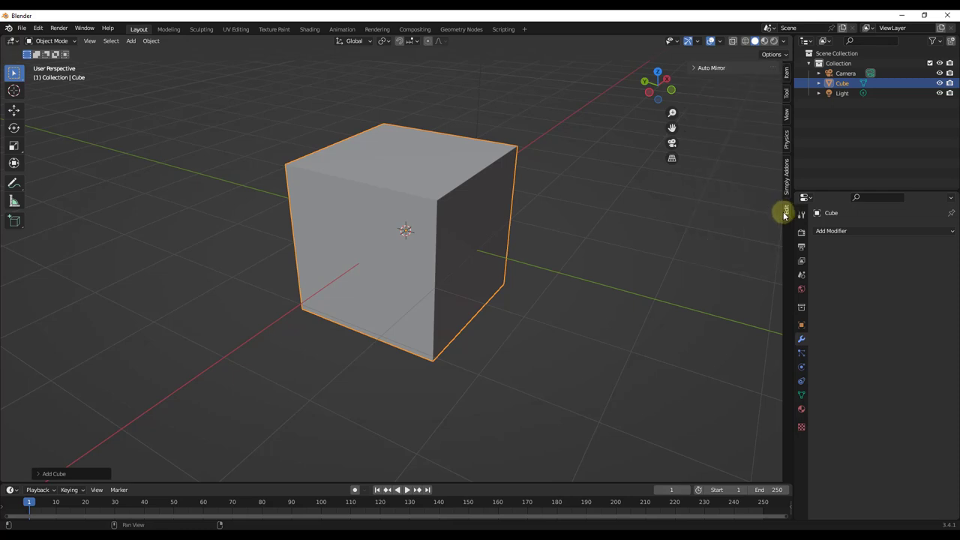
click(712, 68)
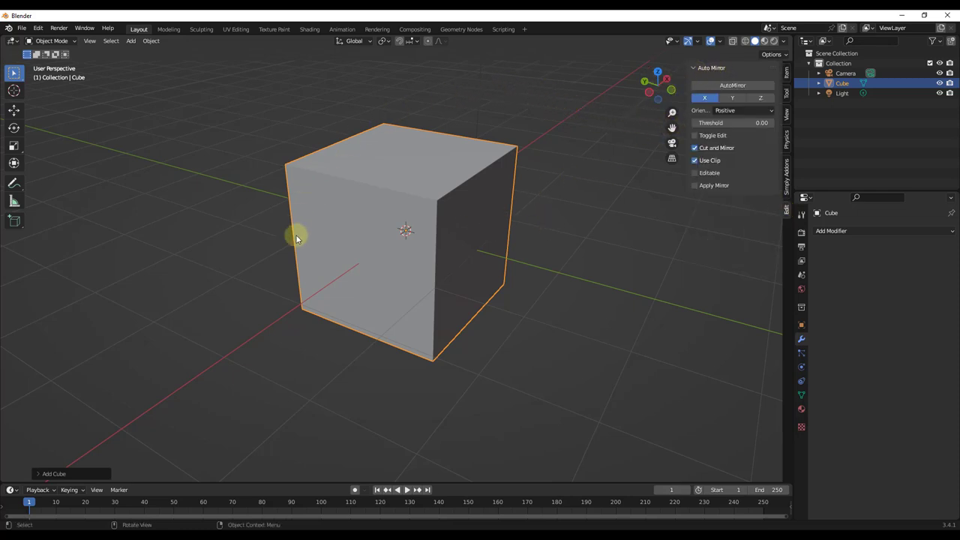
middle_drag(397, 271, 405, 271)
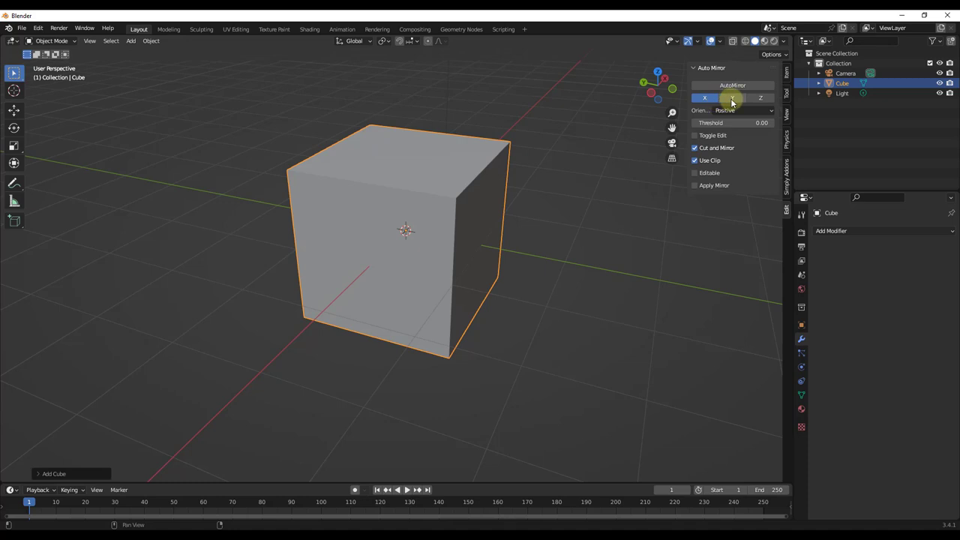
middle_drag(561, 199, 554, 196)
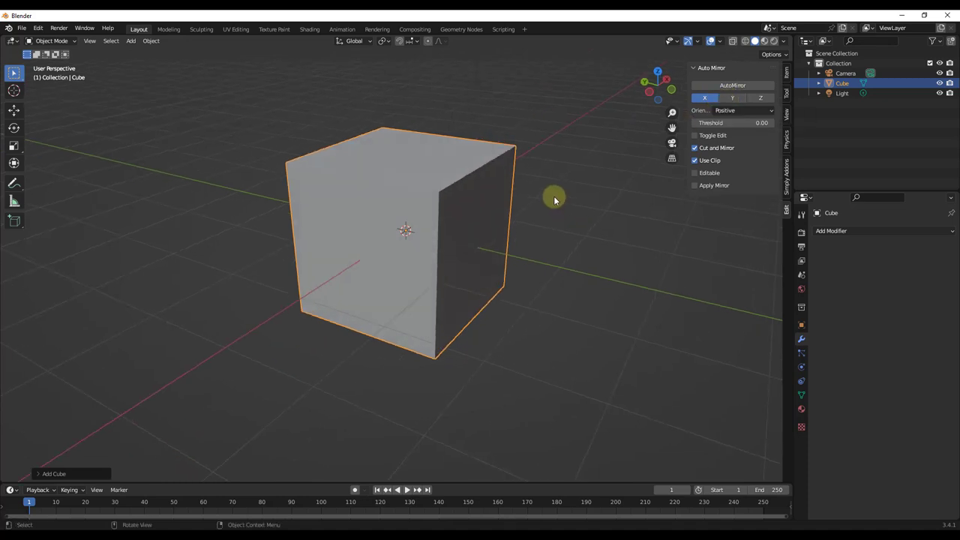
click(739, 89)
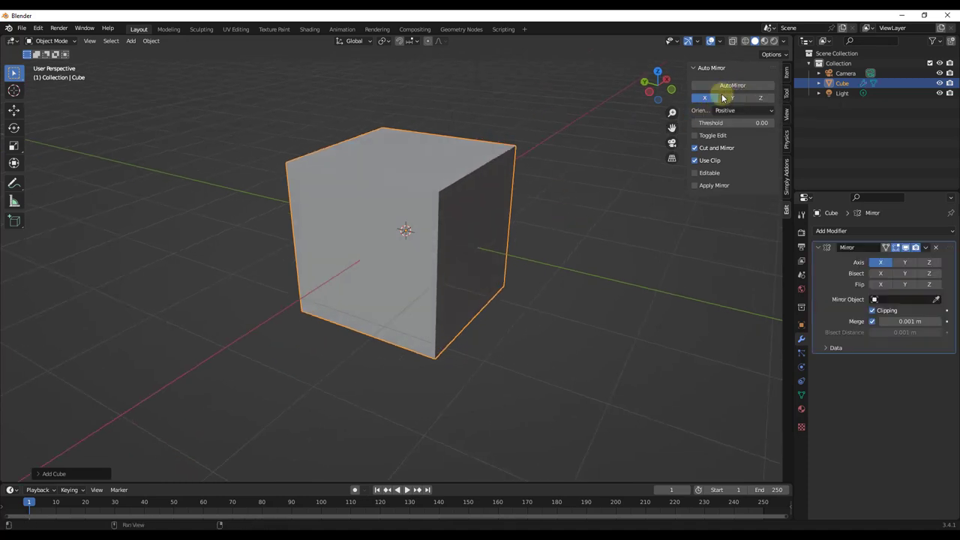
mouse_move(541, 203)
middle_down()
mouse_move(515, 200)
mouse_move(524, 202)
middle_up()
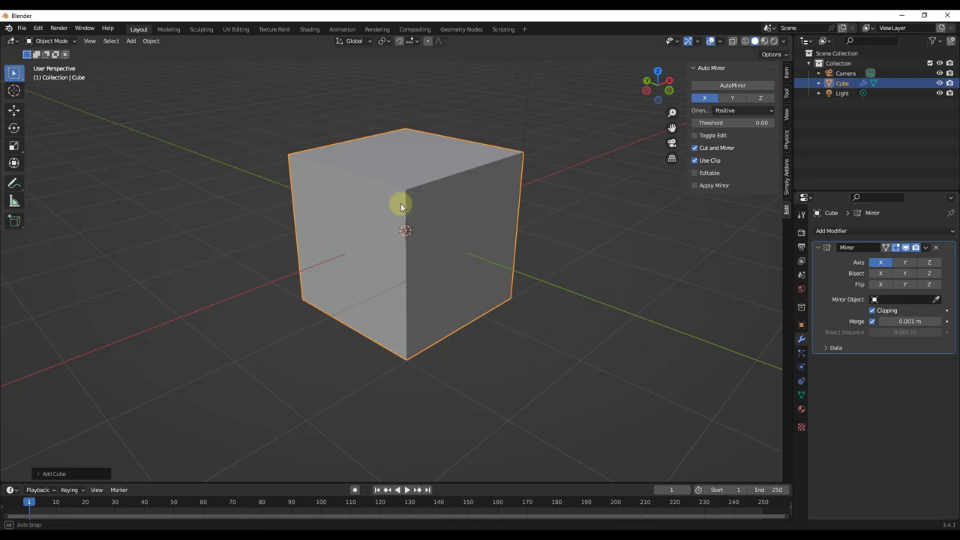
In Edit Mode, box-select the cube's top-left corner vertex and raise it.
middle_drag(400, 208, 398, 207)
key(Tab)
middle_drag(474, 217, 694, 213)
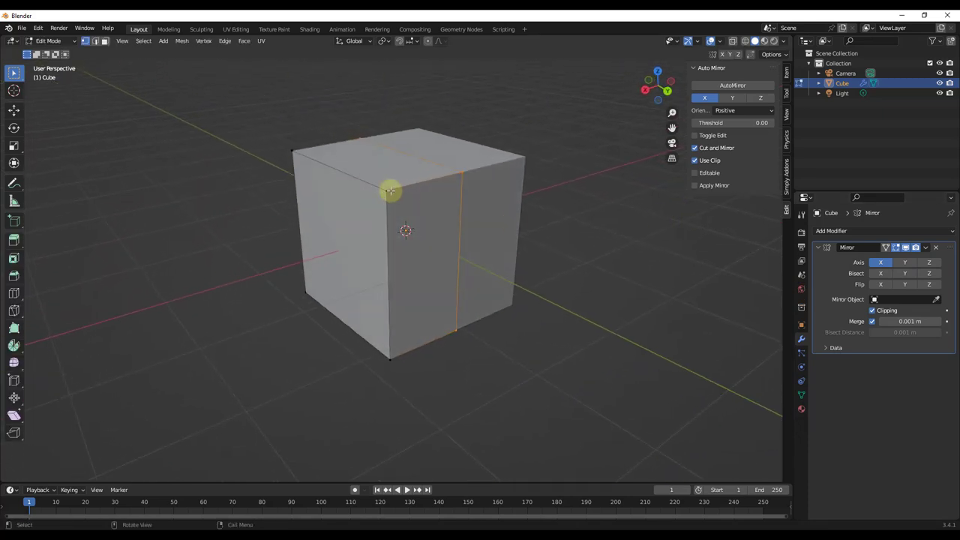
middle_drag(405, 197, 268, 131)
drag(268, 131, 347, 213)
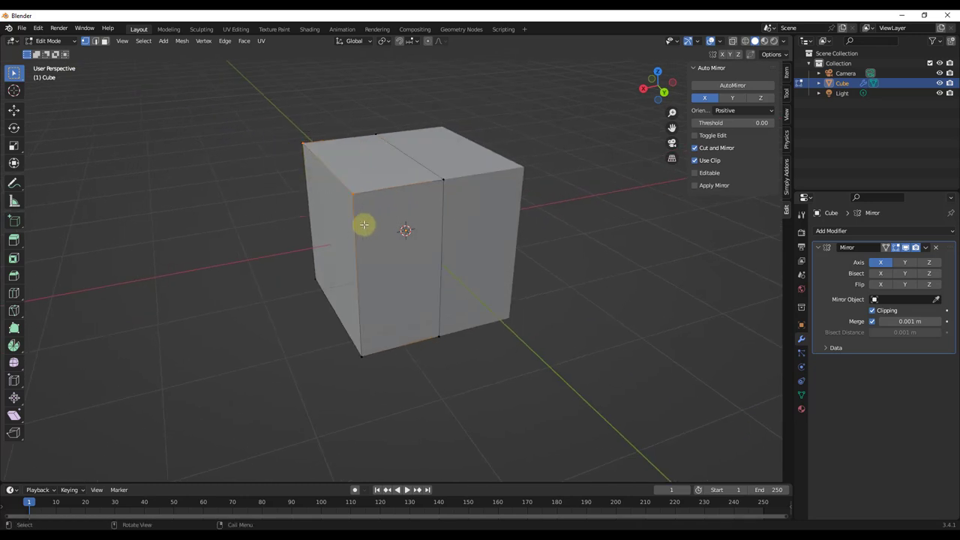
key(g)
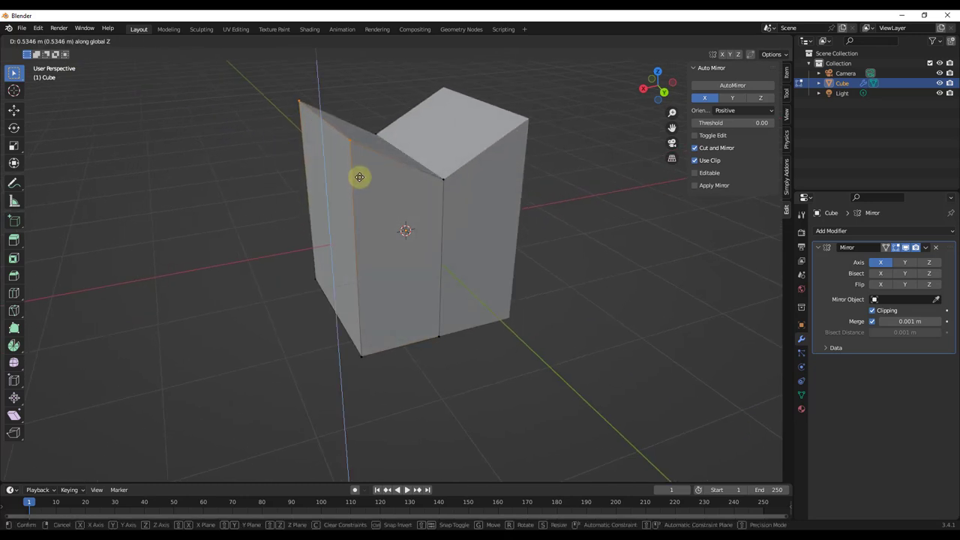
click(359, 188)
Push the corner vertex outward along X and return to Object Mode.
key(g)
key(x)
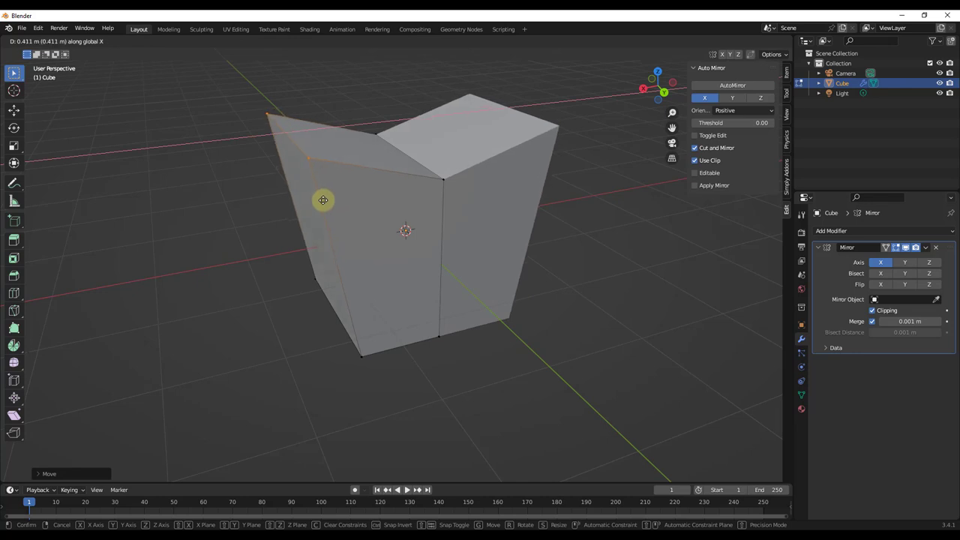
click(324, 202)
key(Tab)
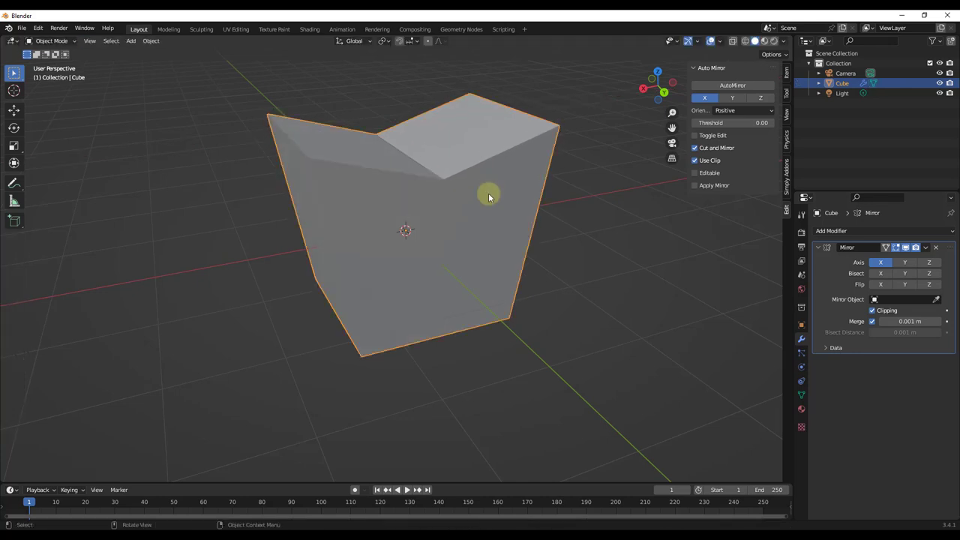
middle_drag(412, 145, 445, 177)
Add a UV sphere and move it to the right of the cube.
key(shift+a)
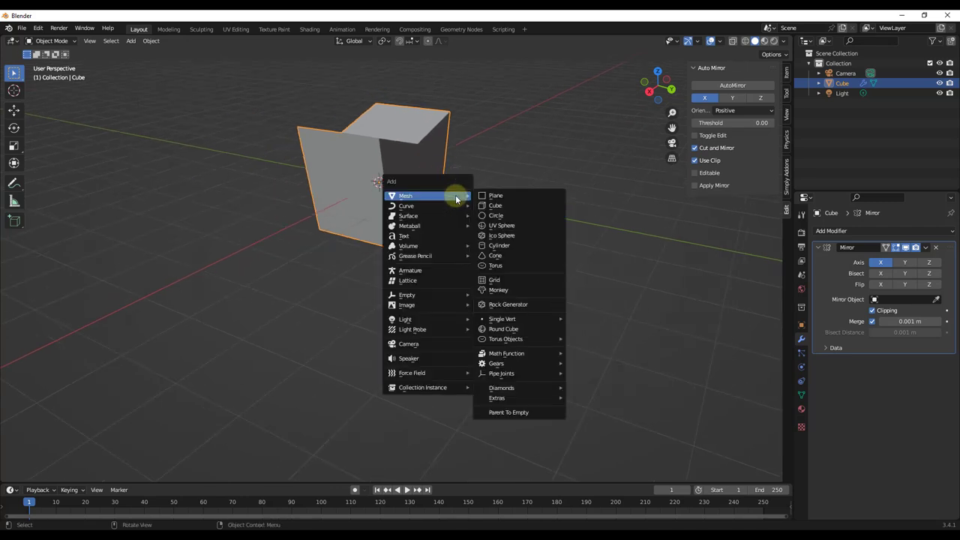
click(501, 225)
key(g)
scroll(646, 211, down, 5)
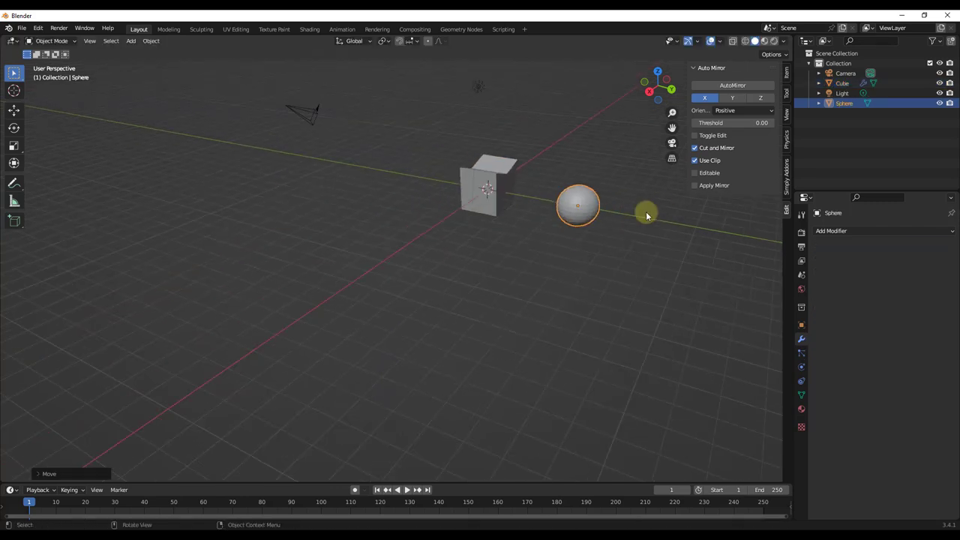
scroll(591, 171, up, 5)
middle_drag(609, 211, 601, 219)
middle_drag(517, 249, 479, 261)
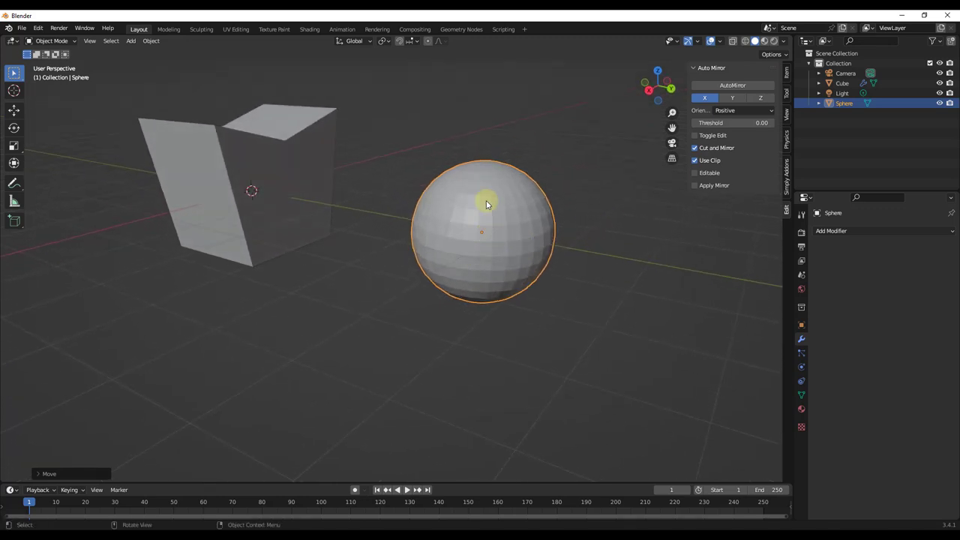
middle_drag(486, 203, 486, 215)
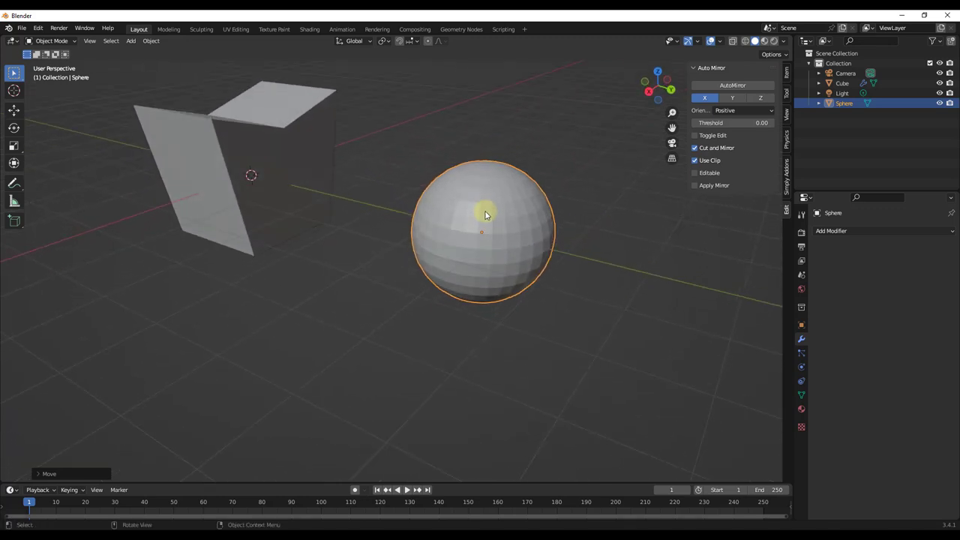
Auto-mirror the sphere along Y, then pull vertices along X with proportional falloff.
click(728, 87)
key(Tab)
middle_drag(527, 221, 498, 221)
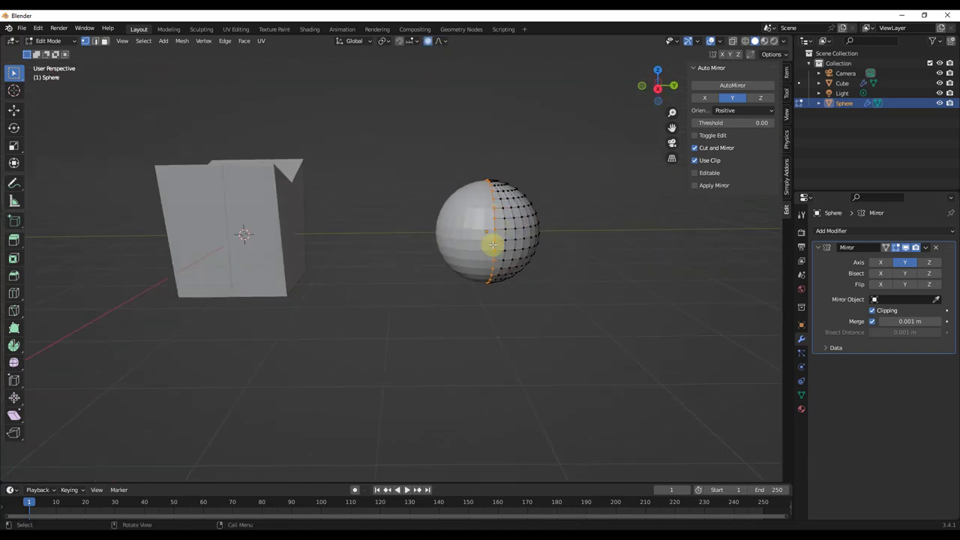
key(g)
key(x)
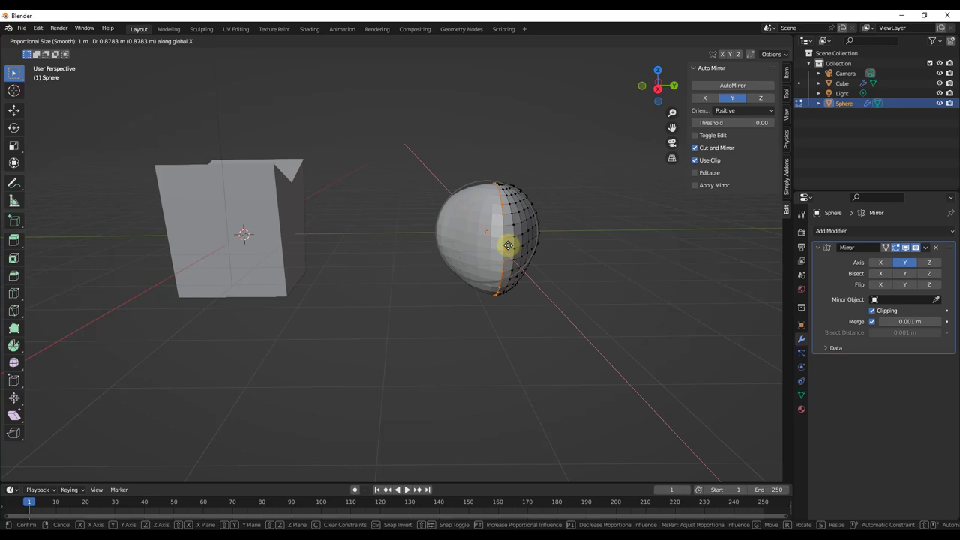
scroll(516, 256, up, 4)
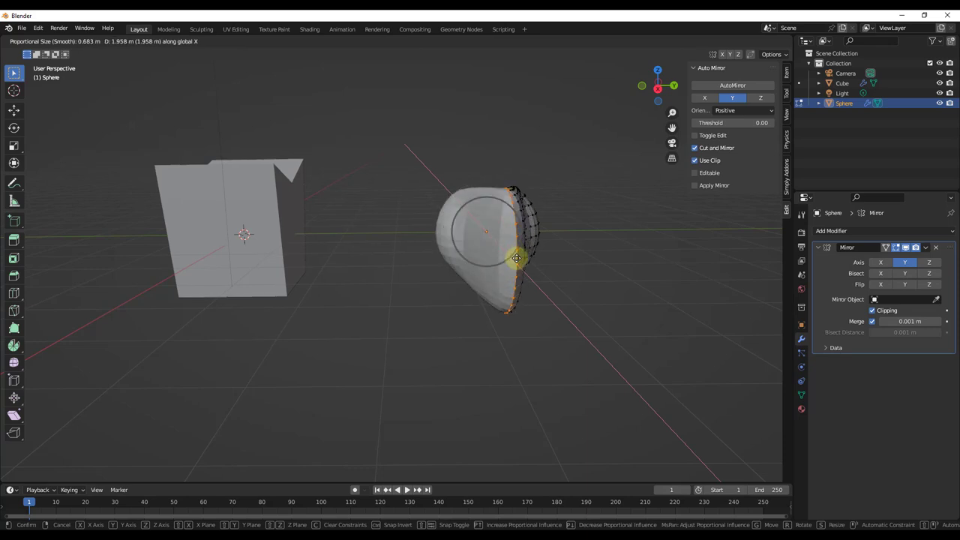
scroll(517, 259, down, 3)
scroll(517, 258, down, 1)
click(517, 258)
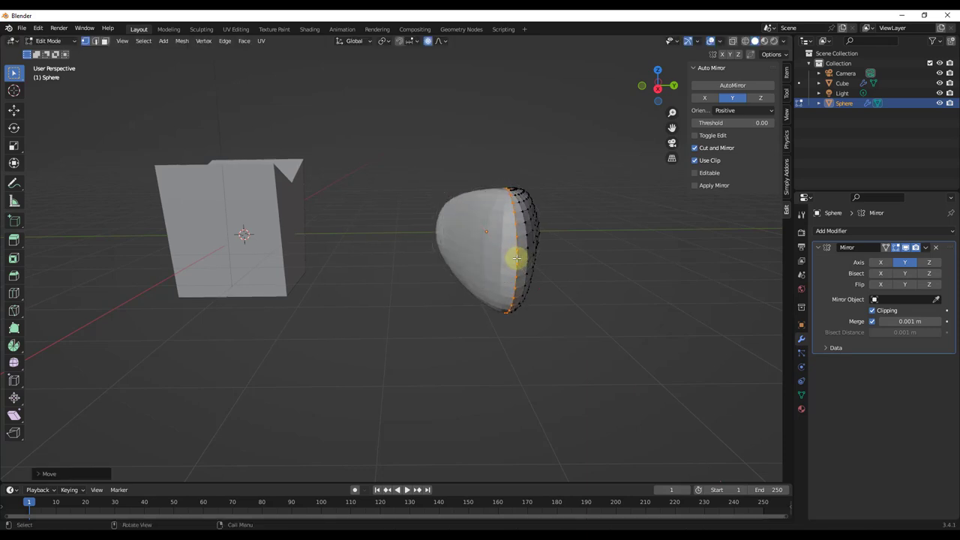
Reshape the sphere further with a proportional move and return to Object Mode.
mouse_move(516, 258)
middle_down()
mouse_move(515, 311)
mouse_move(523, 262)
middle_up()
key(g)
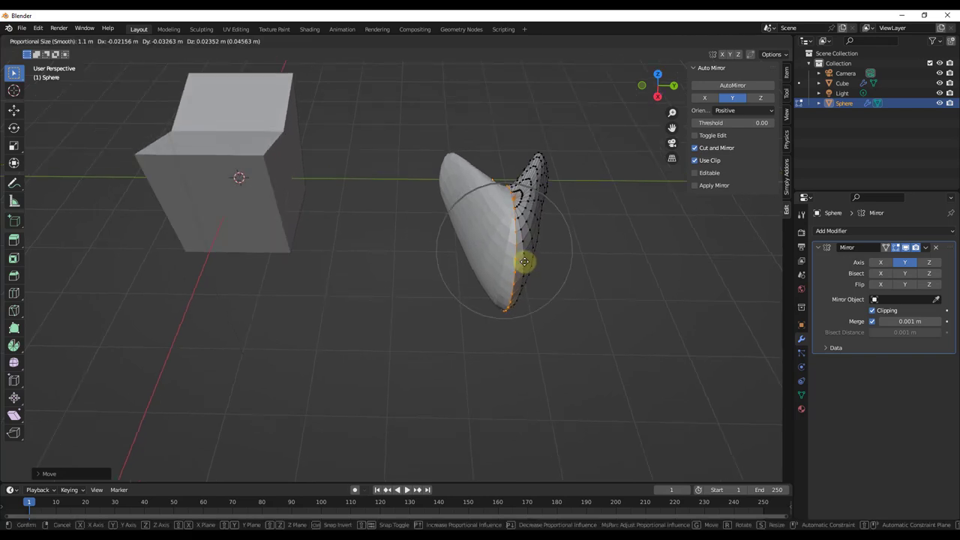
right_click(522, 212)
middle_drag(523, 227, 377, 215)
key(Tab)
Add a Suzanne monkey right of the cone and rotate it about Z.
key(shift+a)
mouse_move(378, 215)
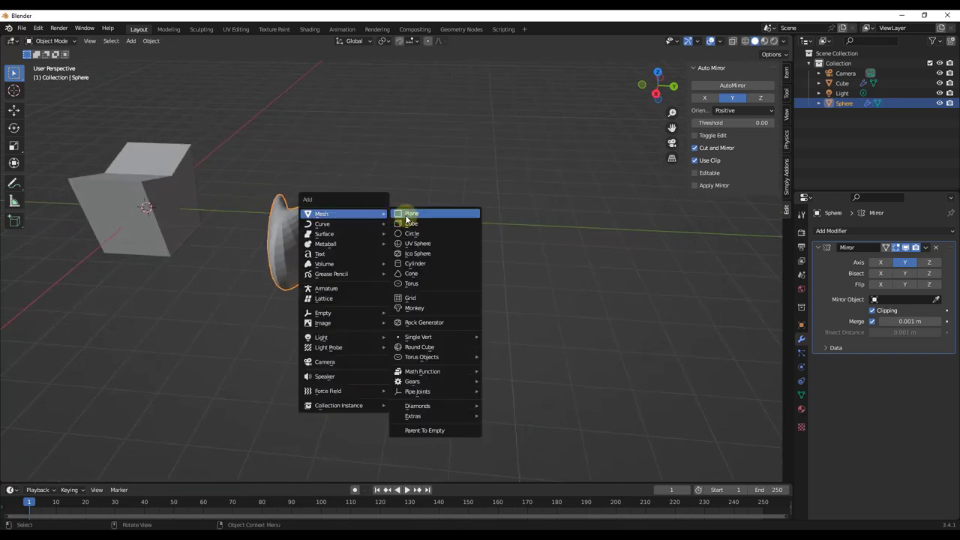
click(420, 296)
key(g)
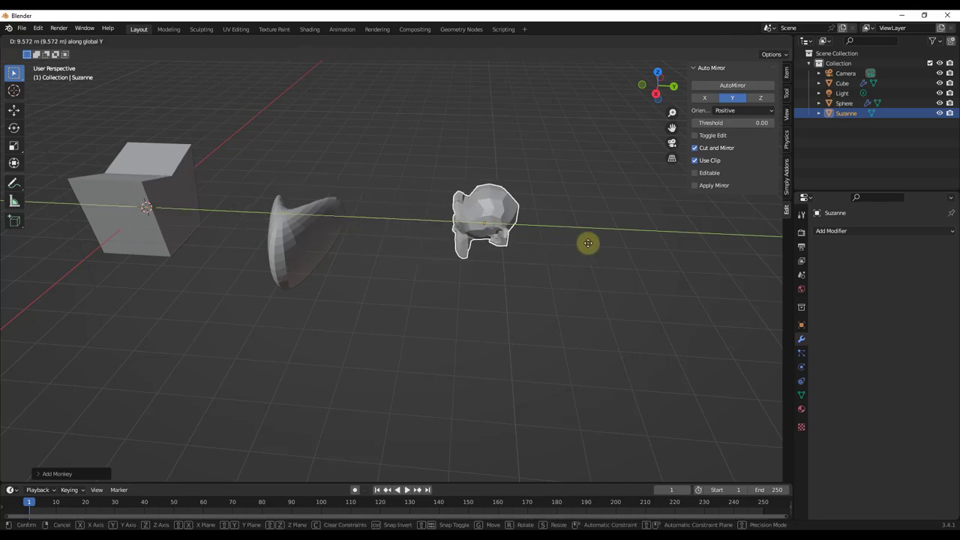
click(574, 219)
key(r)
key(z)
click(593, 143)
Auto-mirror Suzanne across X, then try and cancel a proportional eye move.
drag(672, 113, 675, 124)
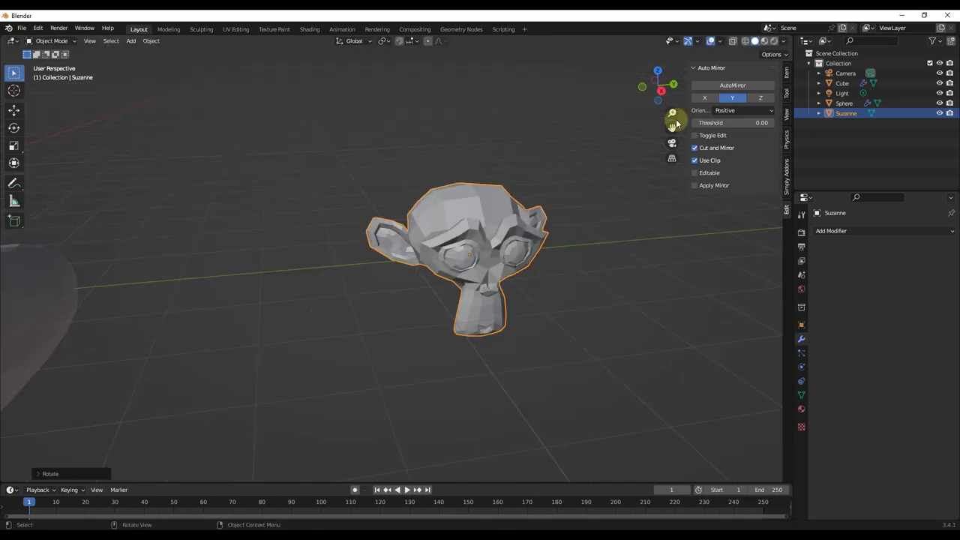
click(725, 88)
mouse_move(483, 233)
middle_down()
mouse_move(488, 222)
mouse_move(470, 227)
mouse_move(494, 237)
middle_up()
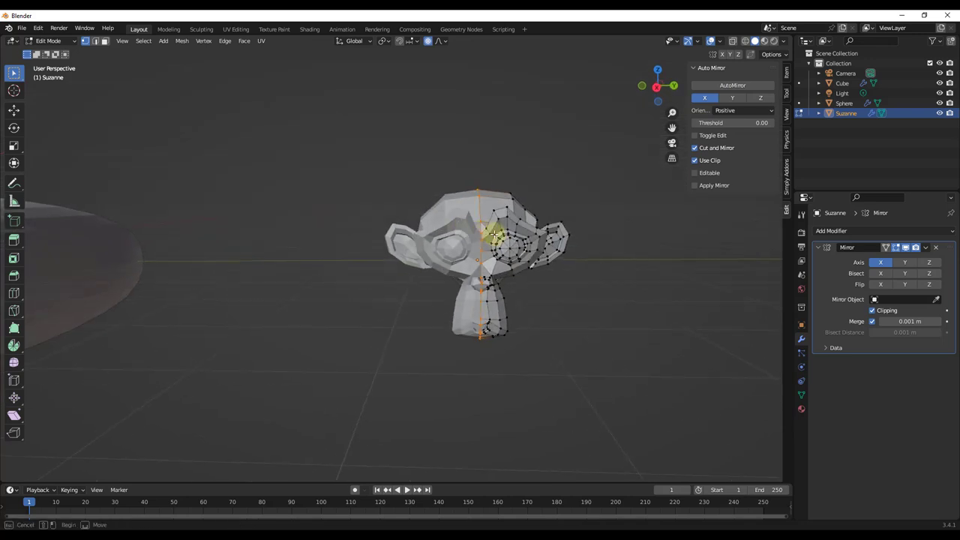
drag(494, 238, 514, 259)
key(g)
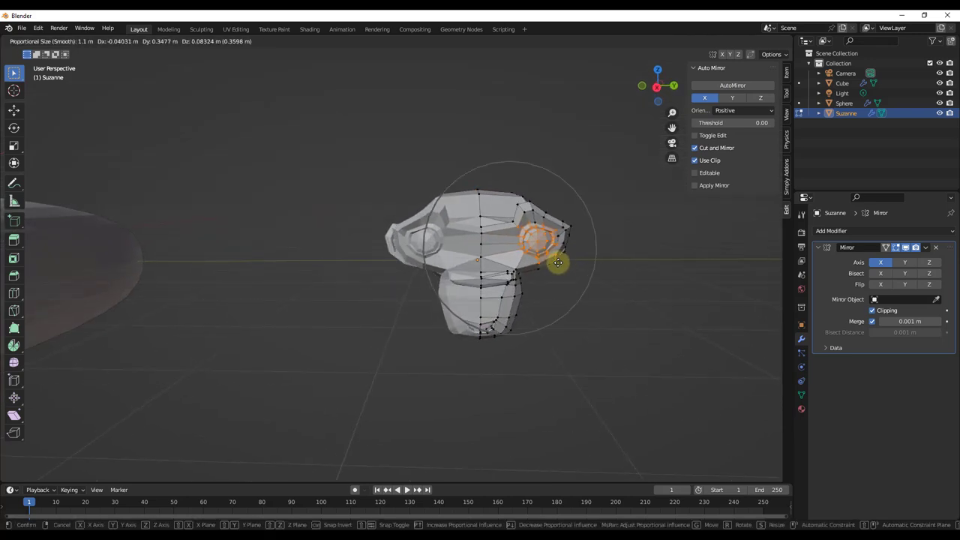
key(Escape)
Zoom in and select the edge loop around Suzanne's ear rim.
scroll(485, 202, up, 3)
middle_drag(450, 135, 485, 202)
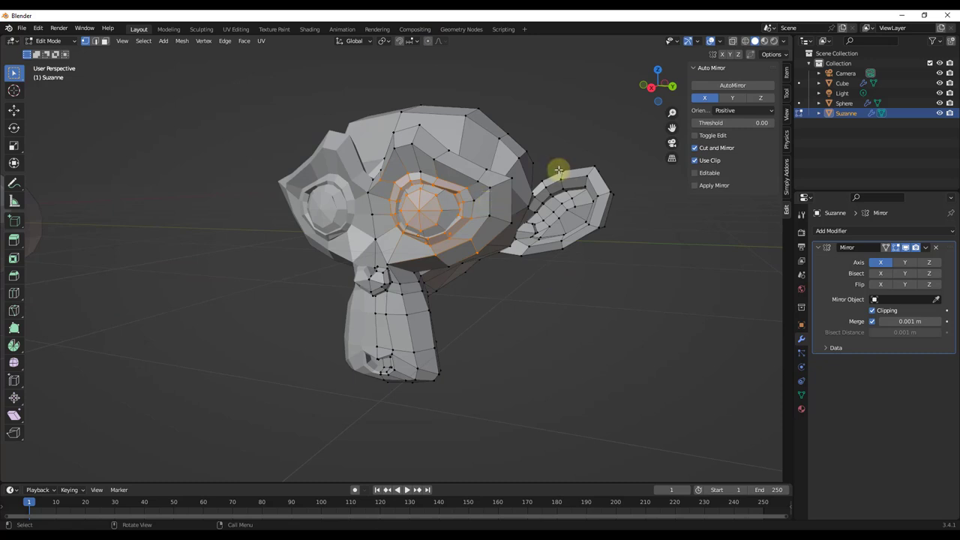
alt+click(589, 172)
middle_drag(590, 172, 500, 187)
In Edit Mode with wireframe shading, box-select all of Suzanne's ear vertices.
key(Tab)
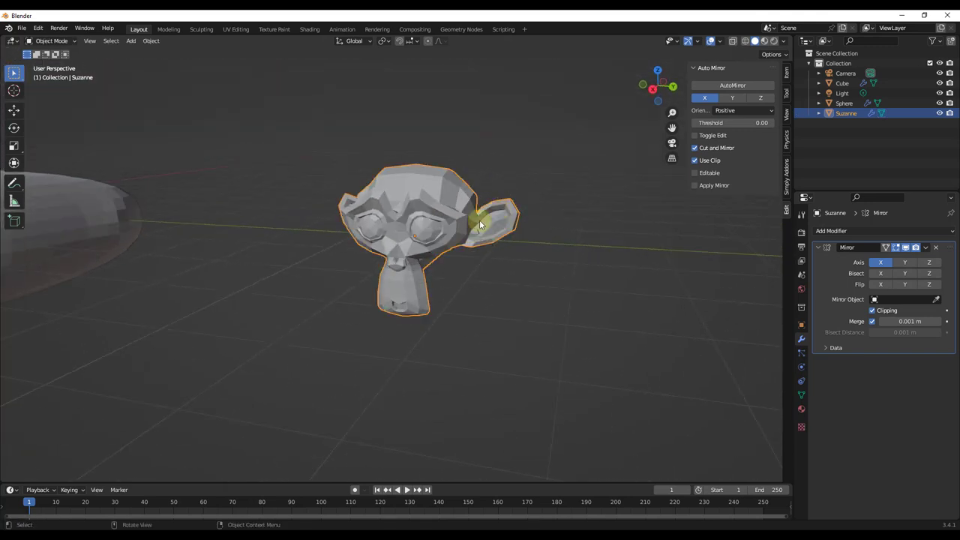
mouse_move(448, 228)
middle_down()
mouse_move(461, 217)
mouse_move(417, 233)
mouse_move(461, 229)
mouse_move(423, 232)
mouse_move(435, 229)
middle_up()
key(Tab)
key(z)
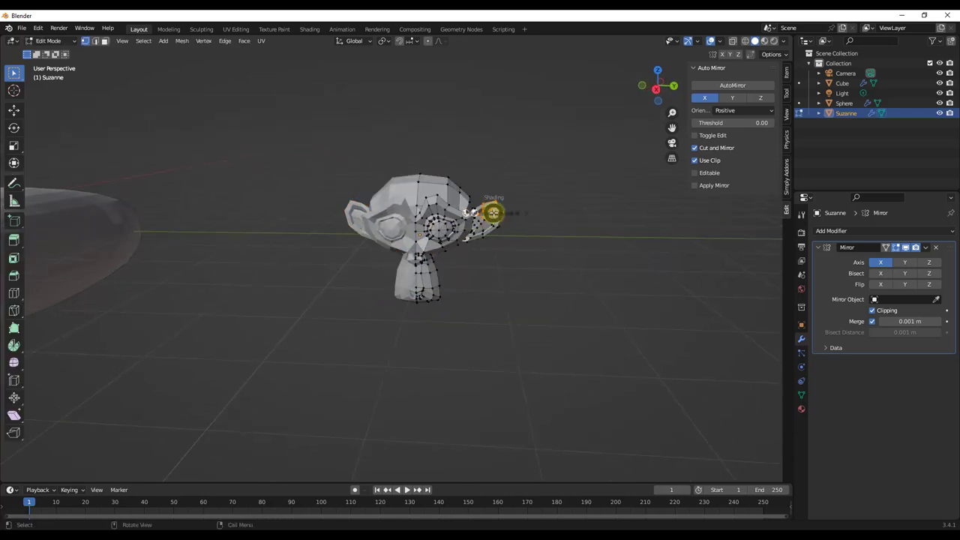
click(414, 213)
scroll(429, 186, up, 6)
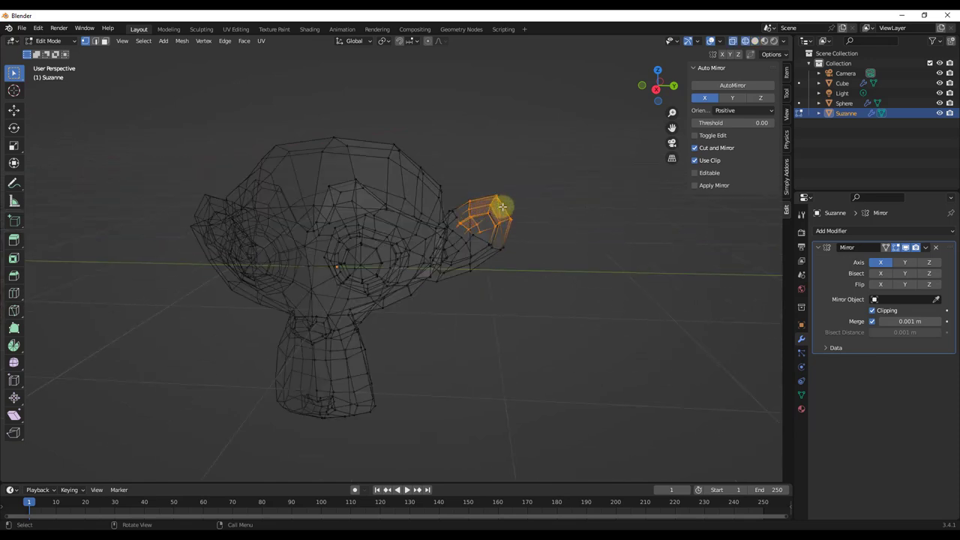
drag(425, 164, 560, 356)
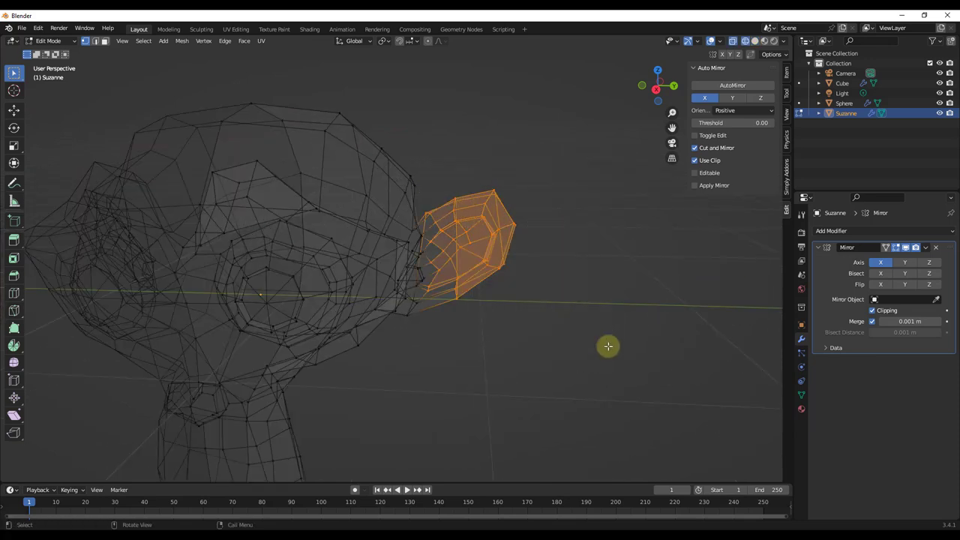
Scale the ear up, move it outward along Y, enlarge it again, then return to Object Mode.
key(s)
click(610, 287)
key(g)
key(y)
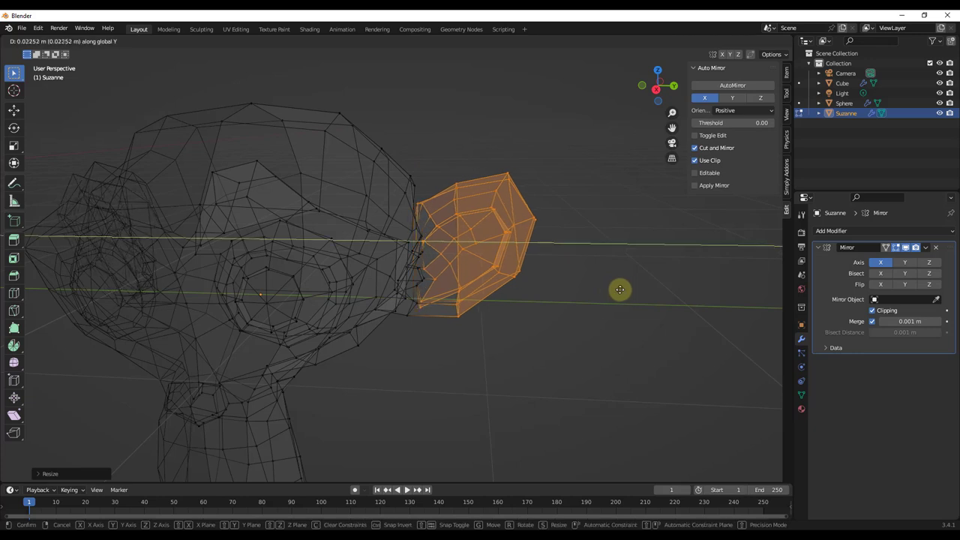
click(665, 290)
key(s)
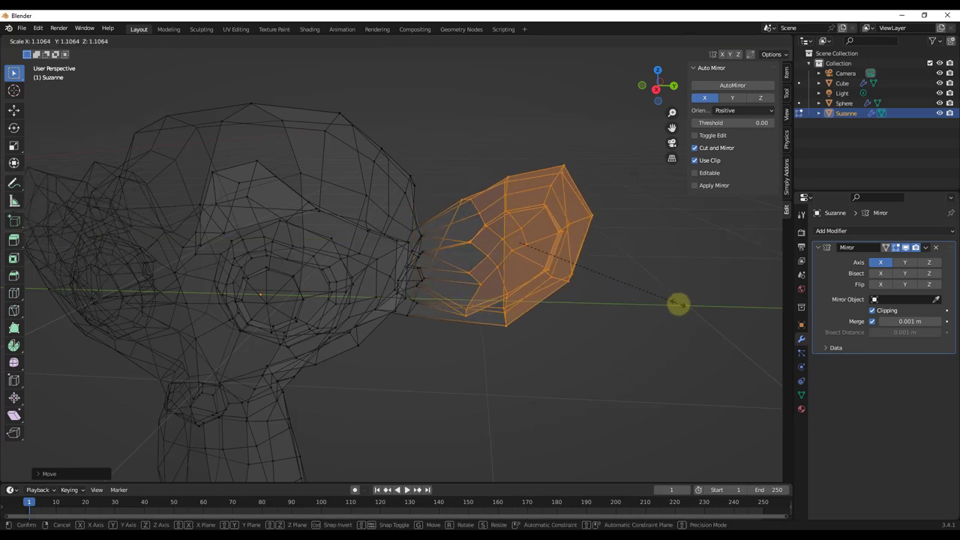
click(694, 321)
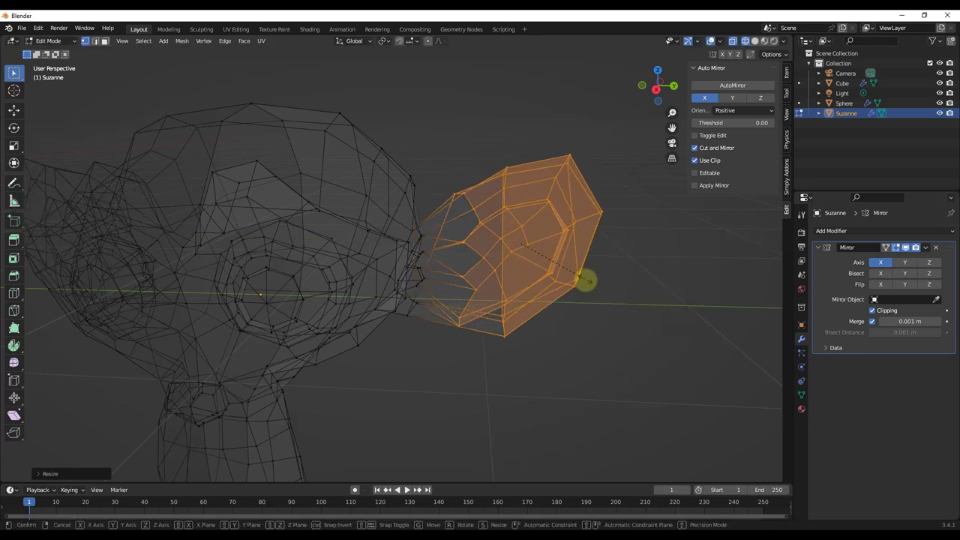
click(624, 255)
key(Tab)
scroll(603, 250, down, 5)
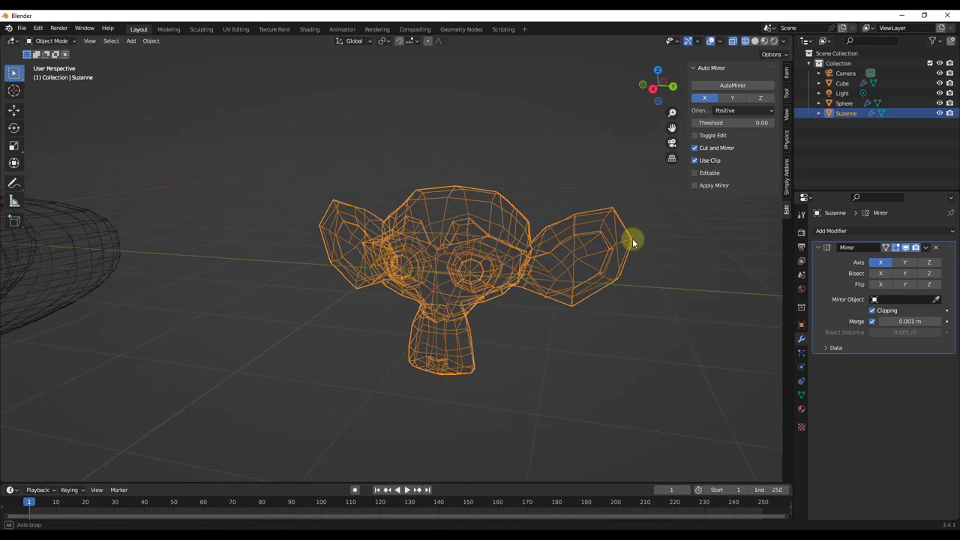
Switch the viewport to solid shading and orbit to a front view of Suzanne.
key(z)
click(632, 300)
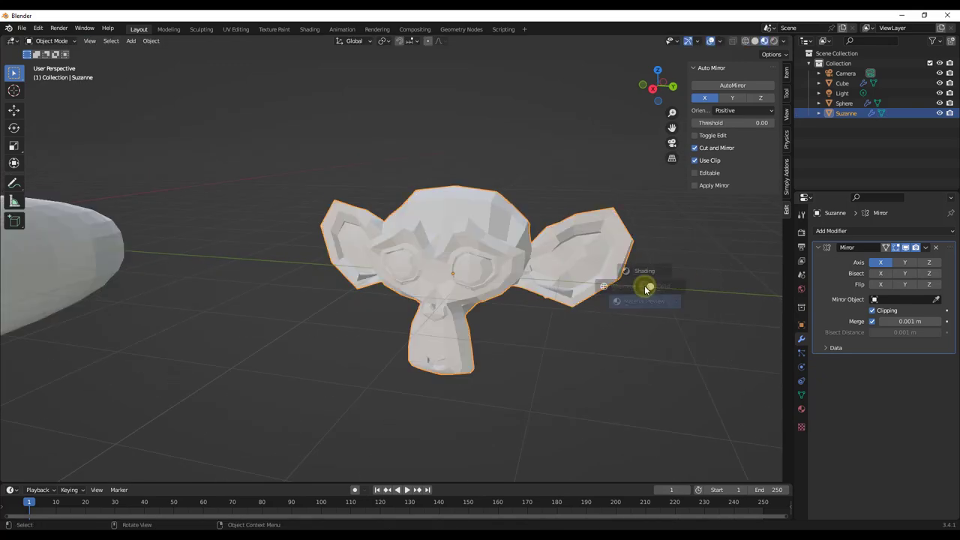
click(699, 283)
mouse_move(665, 275)
middle_down()
mouse_move(633, 250)
mouse_move(567, 274)
mouse_move(658, 262)
middle_up()
Apply Suzanne's Mirror modifier from its dropdown in Modifier Properties.
key(Tab)
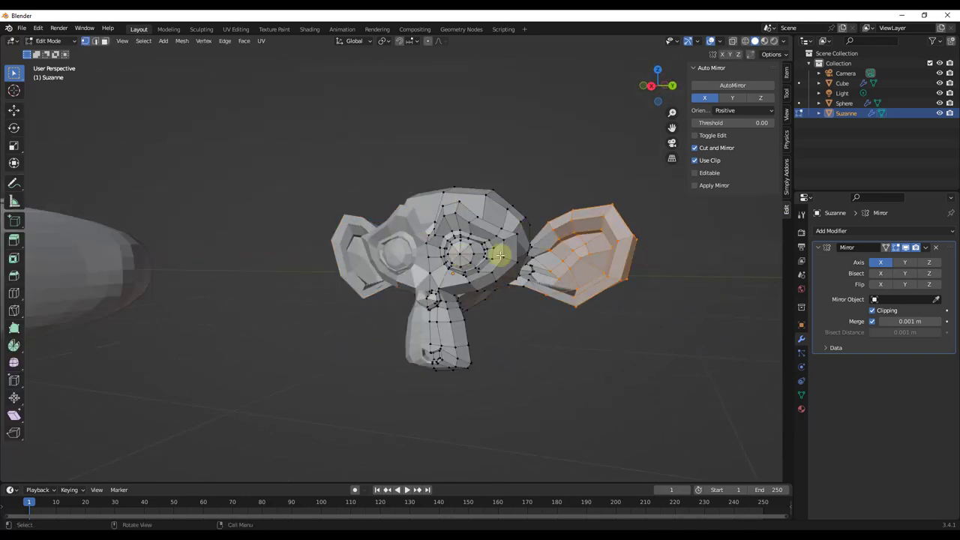
key(Tab)
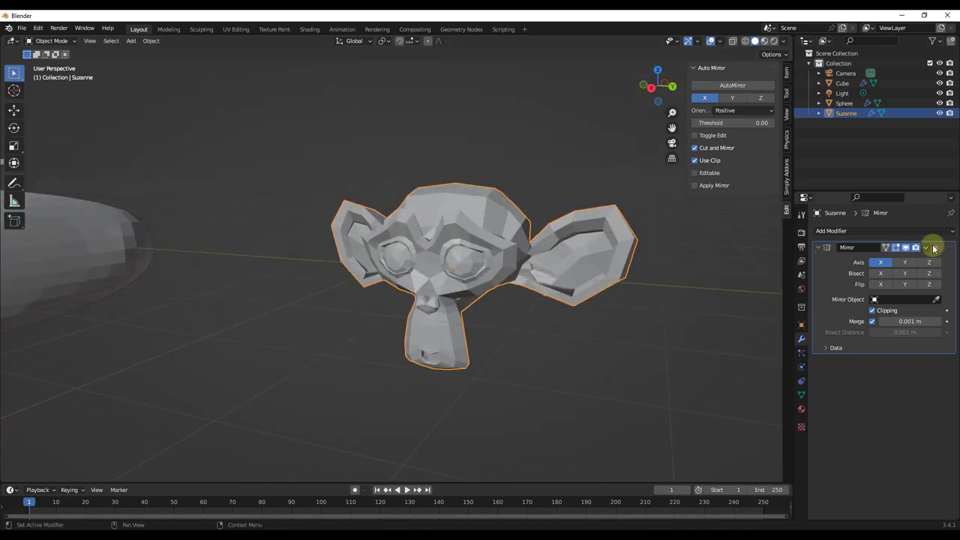
click(926, 249)
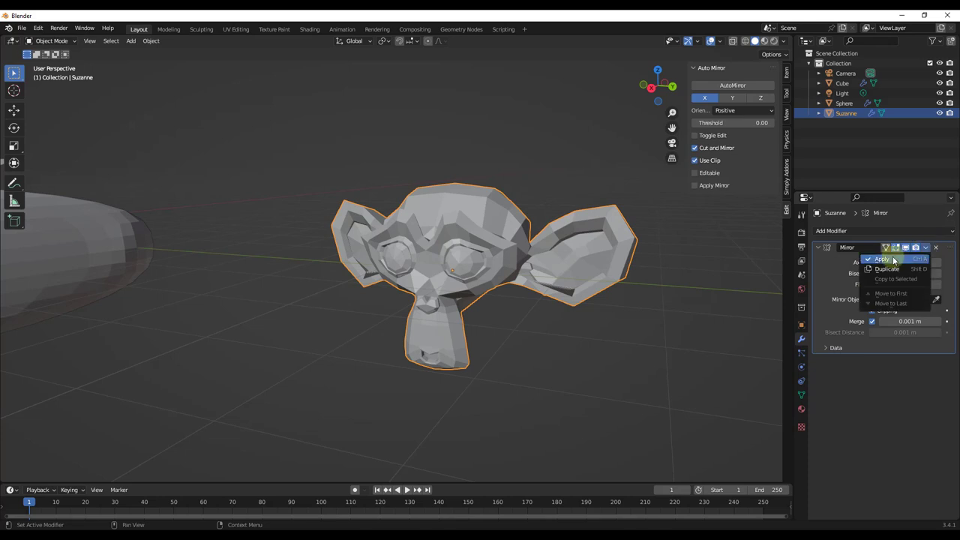
click(894, 261)
middle_drag(538, 248, 617, 266)
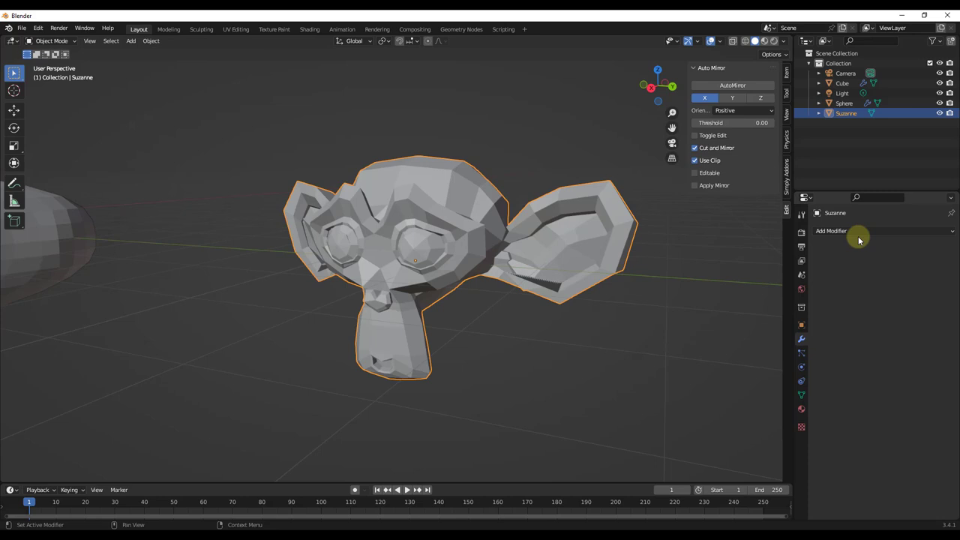
middle_drag(528, 253, 476, 232)
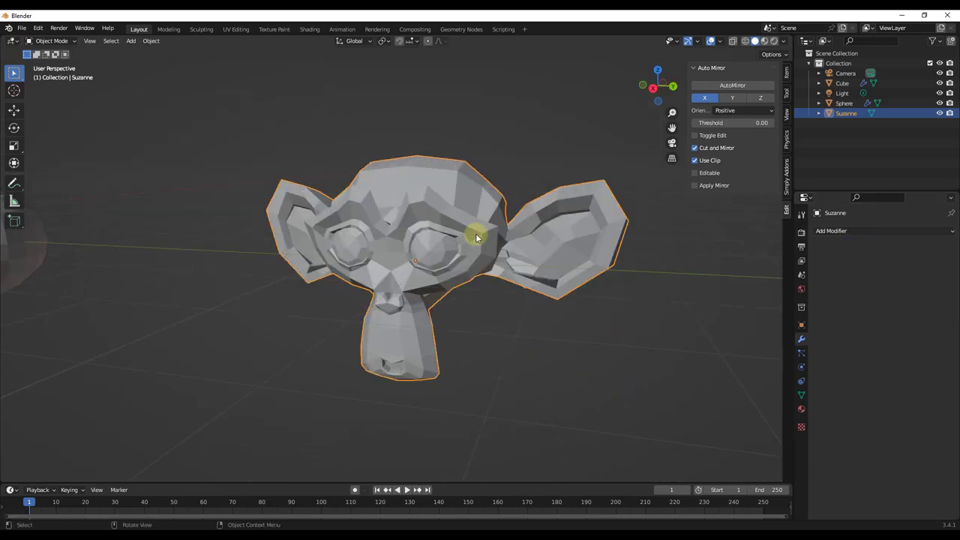
key(Tab)
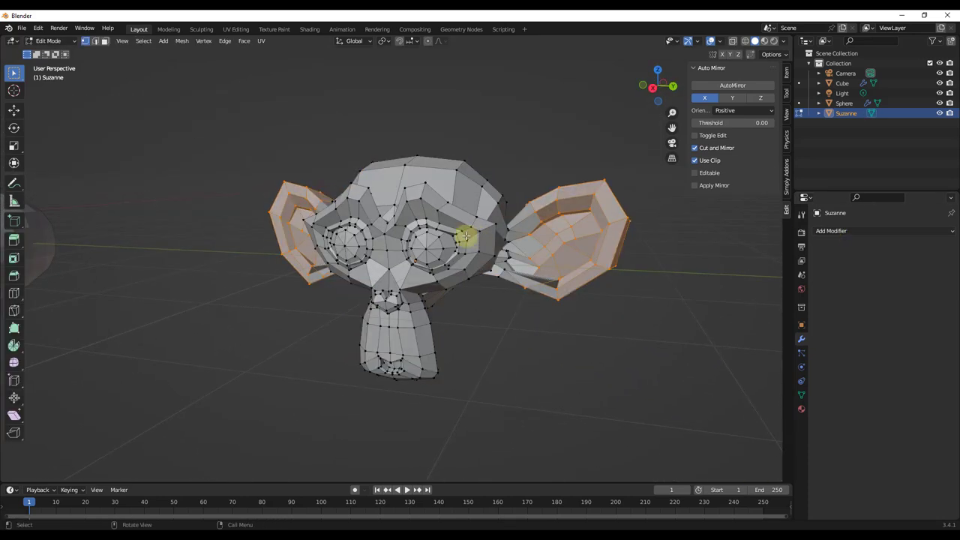
key(Tab)
key(r)
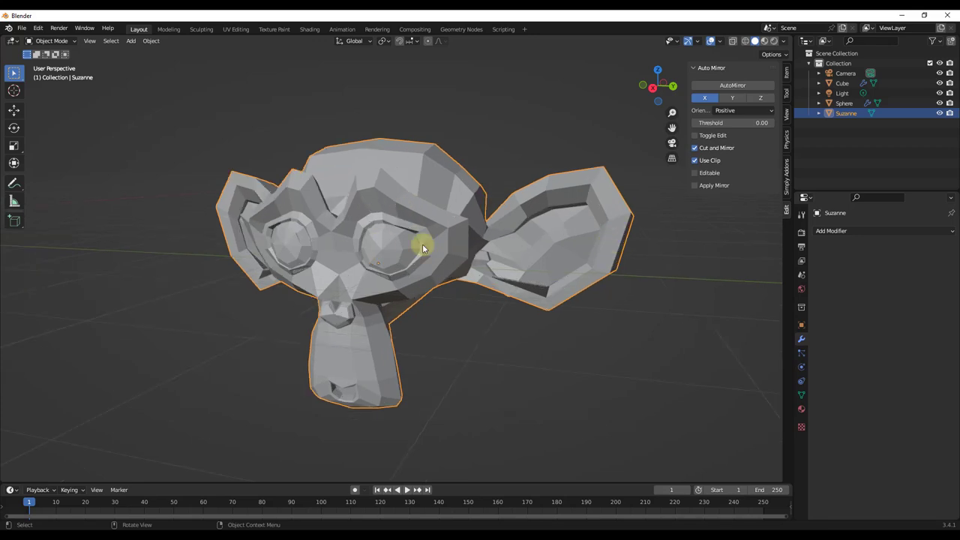